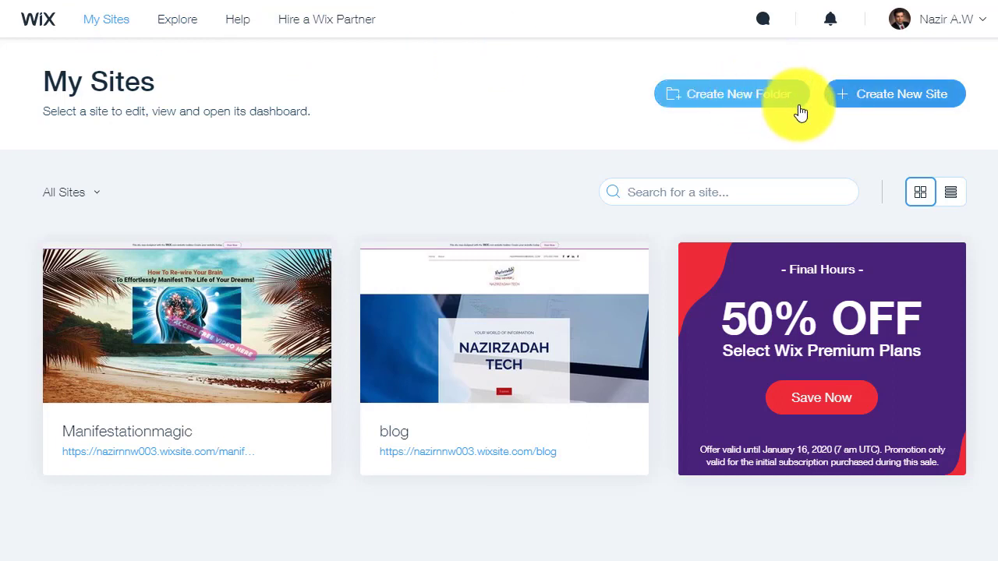
Step: Start a new site of the Business kind and choose to build it from a template with the Wix Editor
left_click(900, 99)
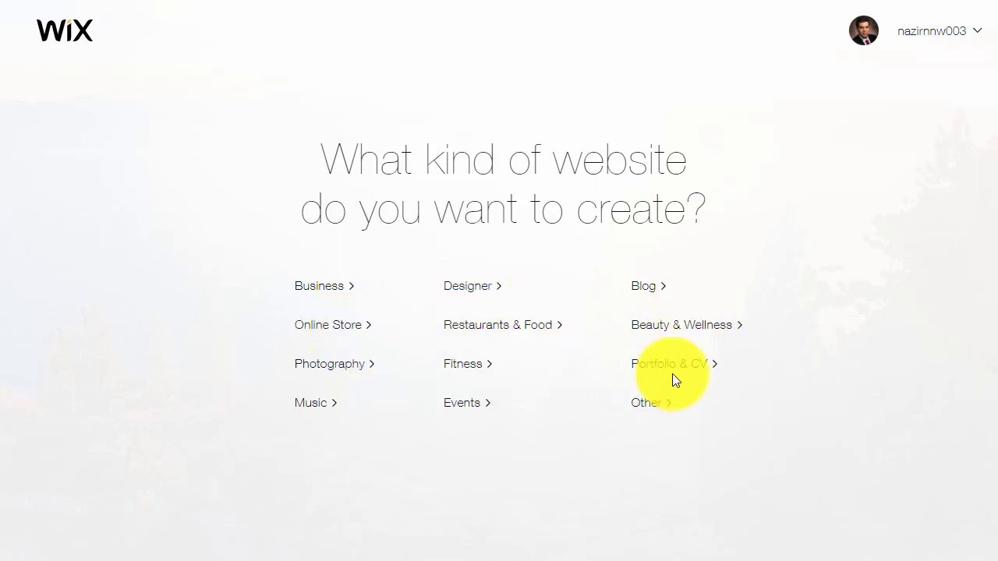
left_click(320, 294)
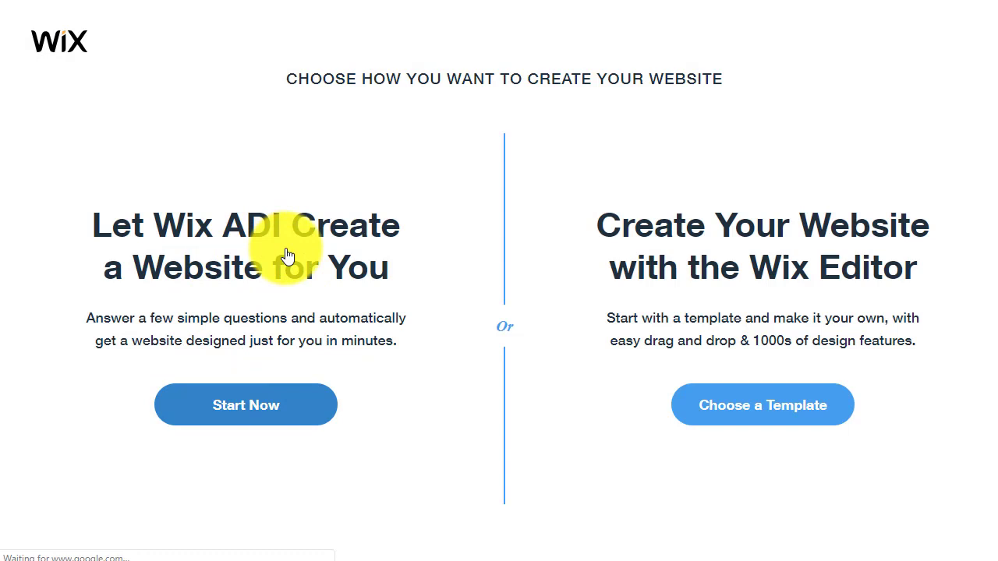
left_click(776, 410)
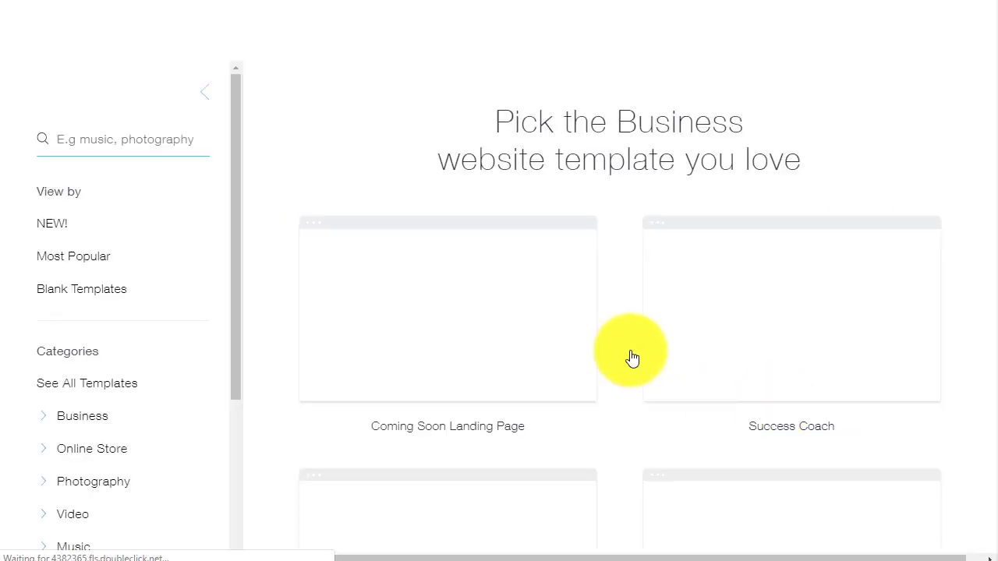
Step: Browse the Business website templates to see which designs are offered
mouse_move(557, 233)
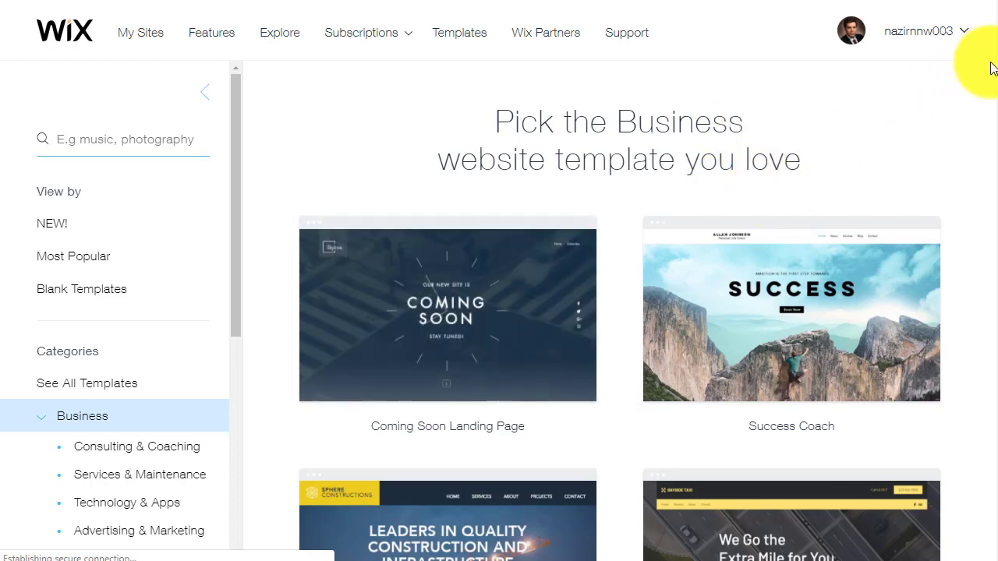
scroll(988, 101, "down", 1)
scroll(988, 102, "down", 3)
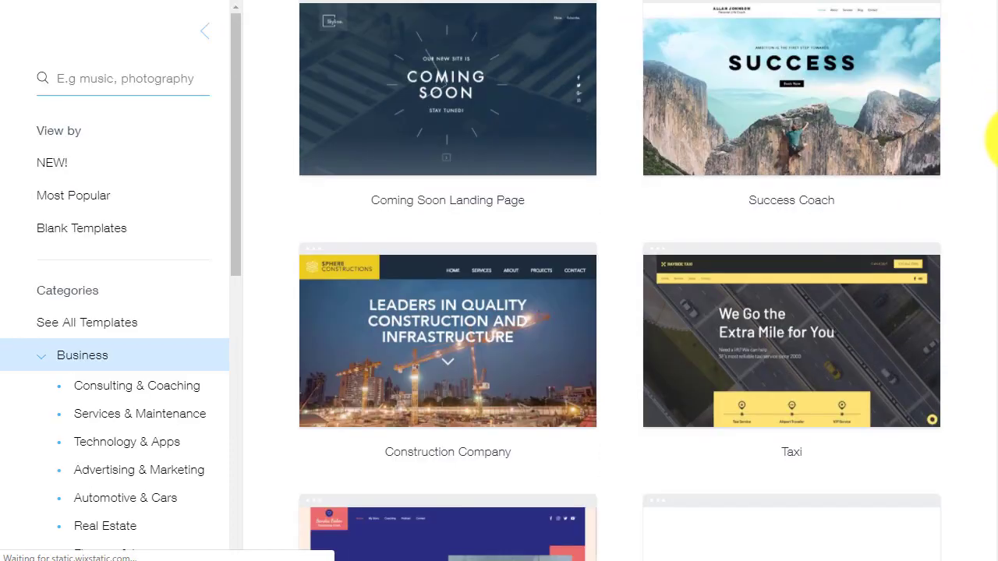
scroll(993, 145, "down", 3)
scroll(994, 167, "down", 6)
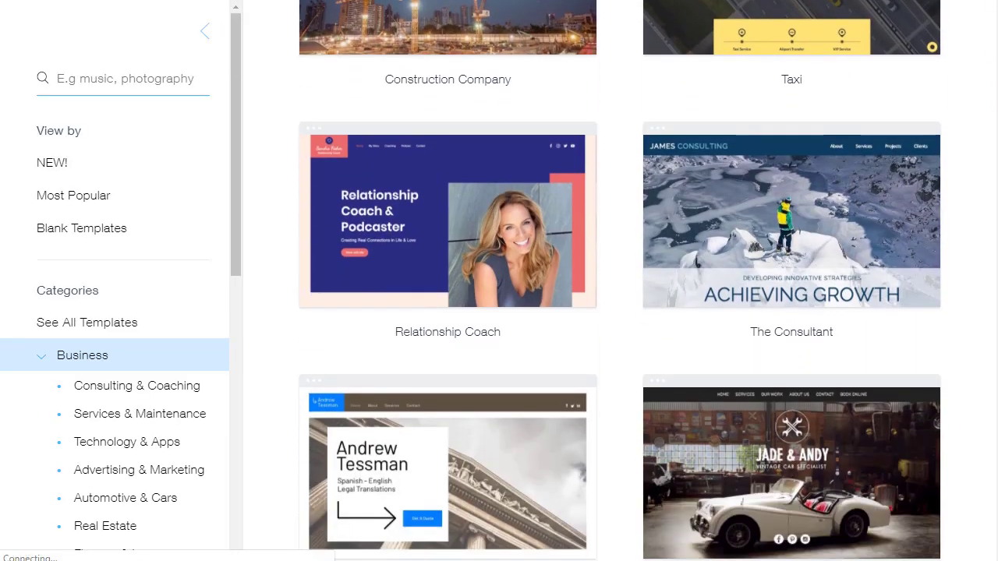
scroll(994, 167, "down", 9)
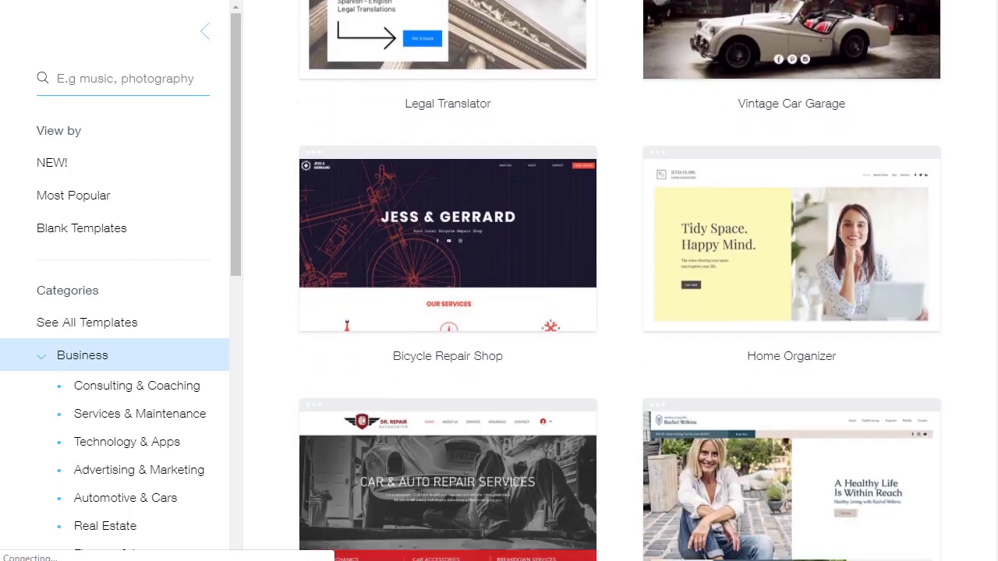
scroll(994, 167, "down", 2)
scroll(994, 129, "up", 14)
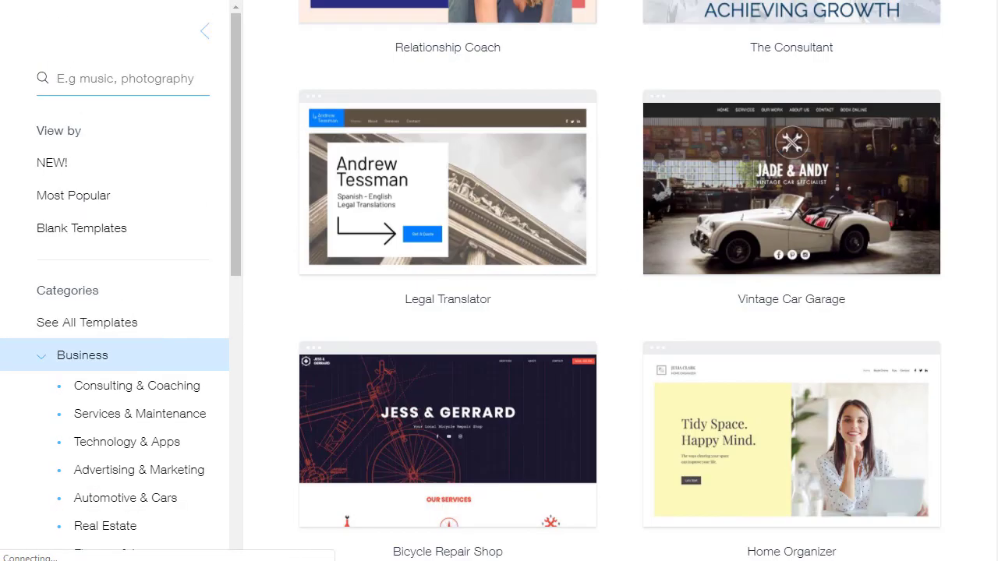
scroll(993, 125, "up", 2)
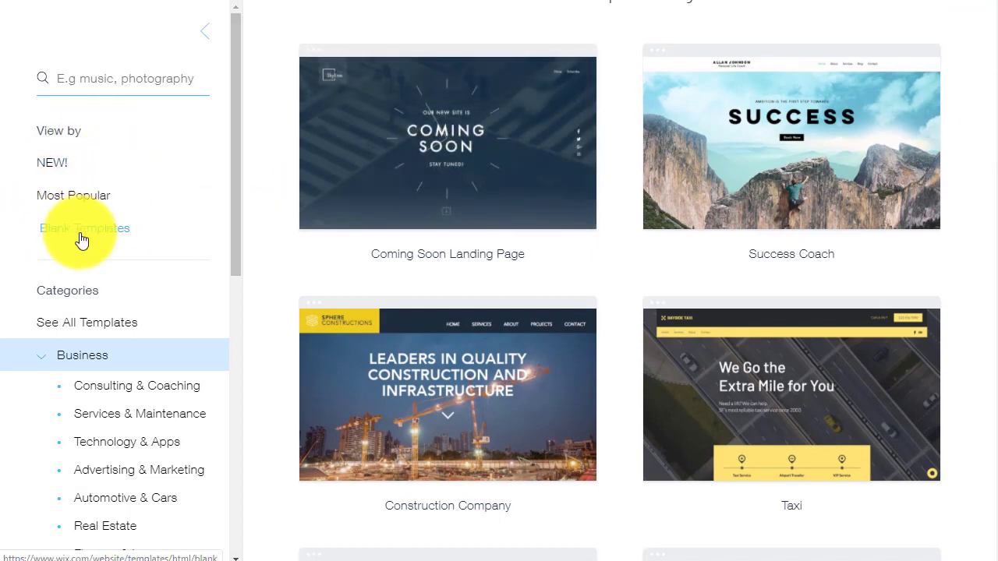
Step: Look through the blank templates and open the Start from Scratch template for editing
left_click(55, 243)
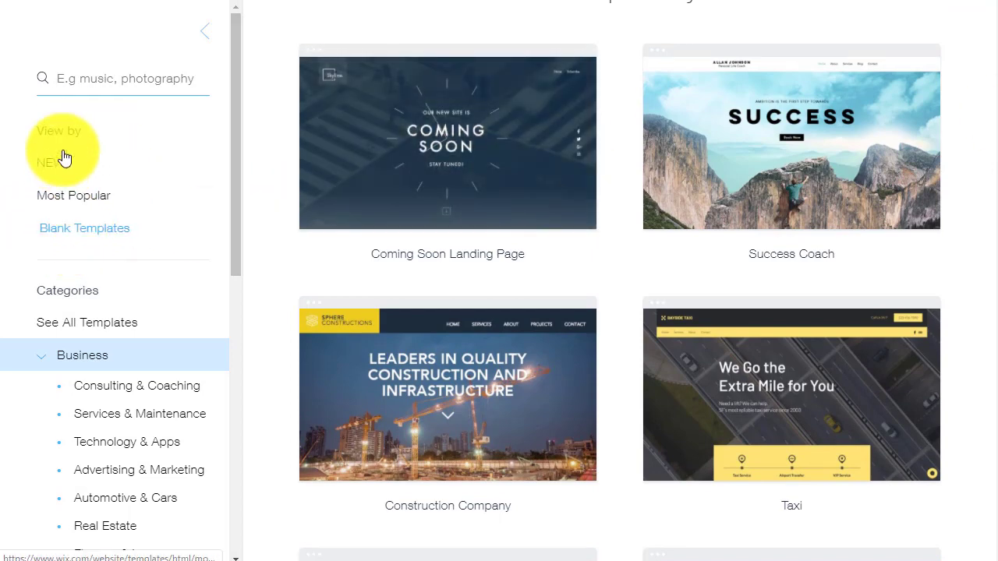
left_click(110, 239)
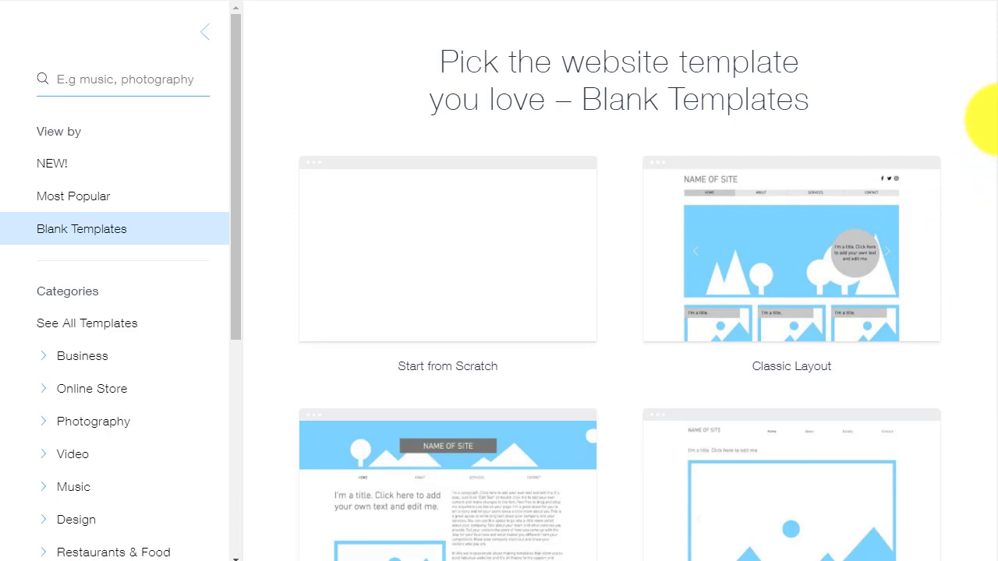
scroll(984, 113, "down", 5)
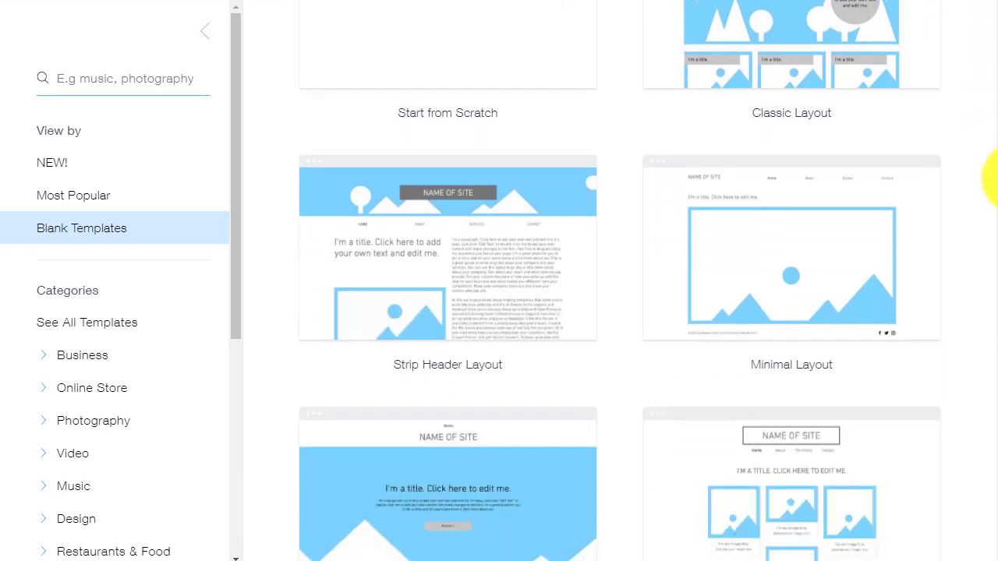
scroll(993, 203, "down", 6)
scroll(995, 156, "up", 9)
scroll(994, 148, "up", 2)
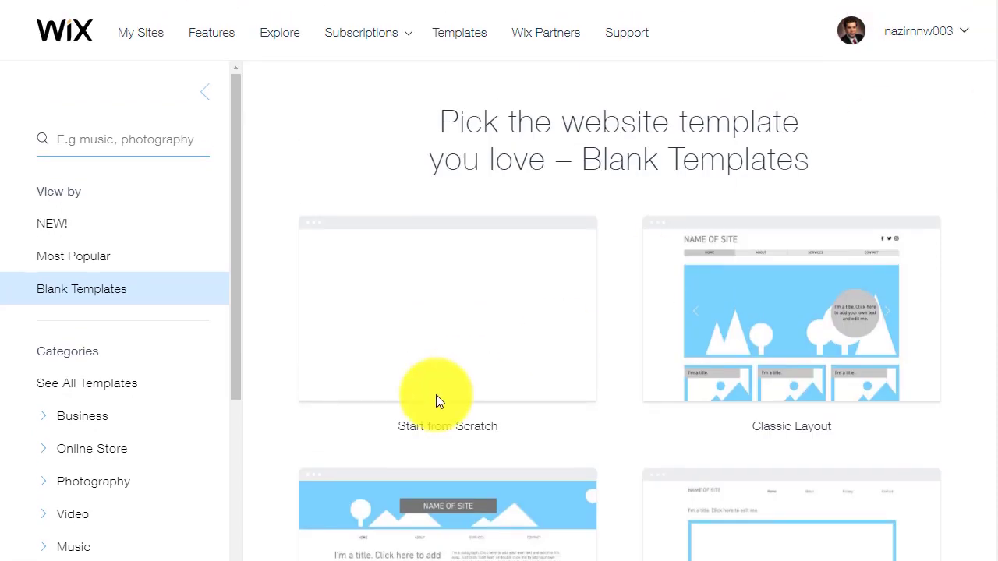
mouse_move(485, 390)
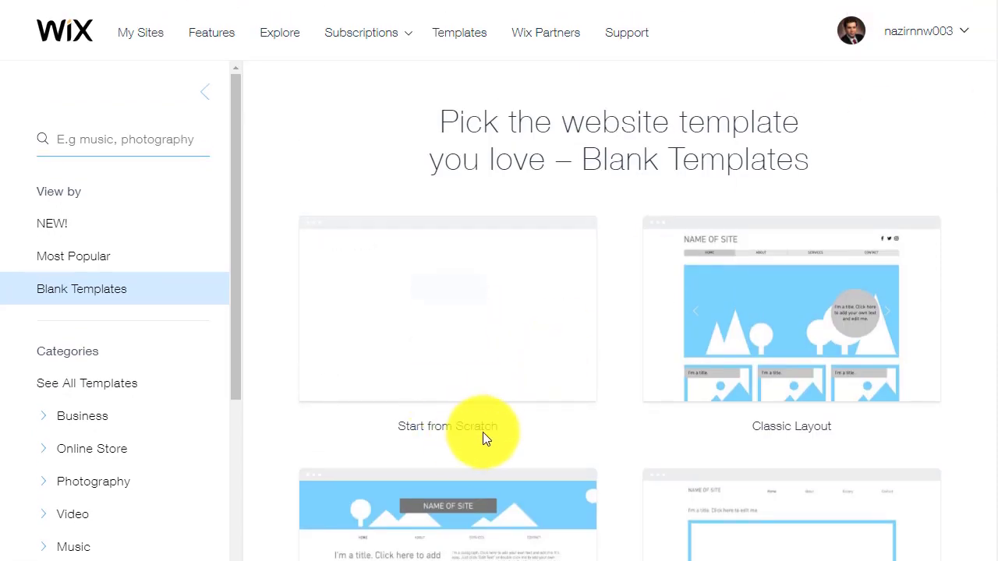
mouse_move(459, 296)
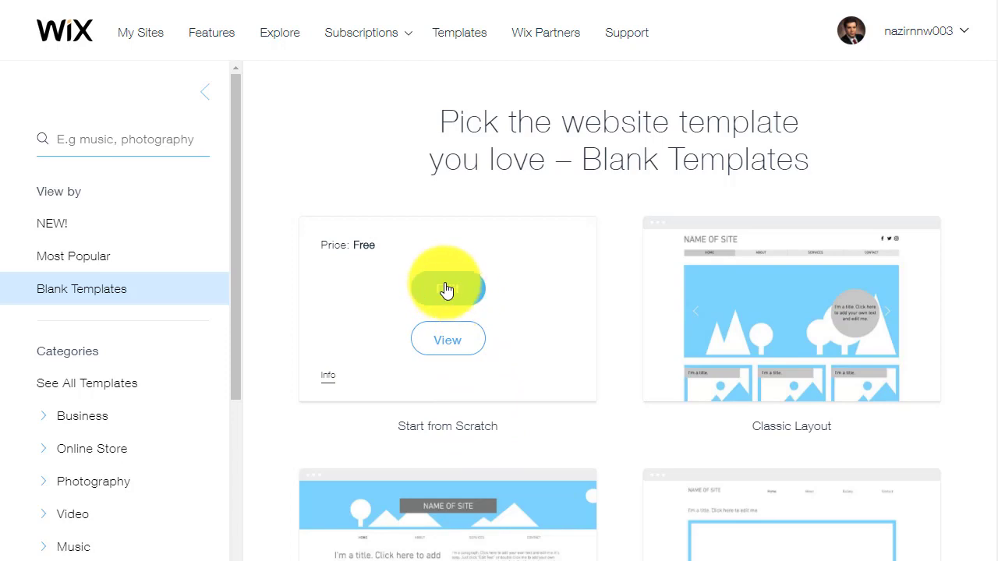
left_click(446, 290)
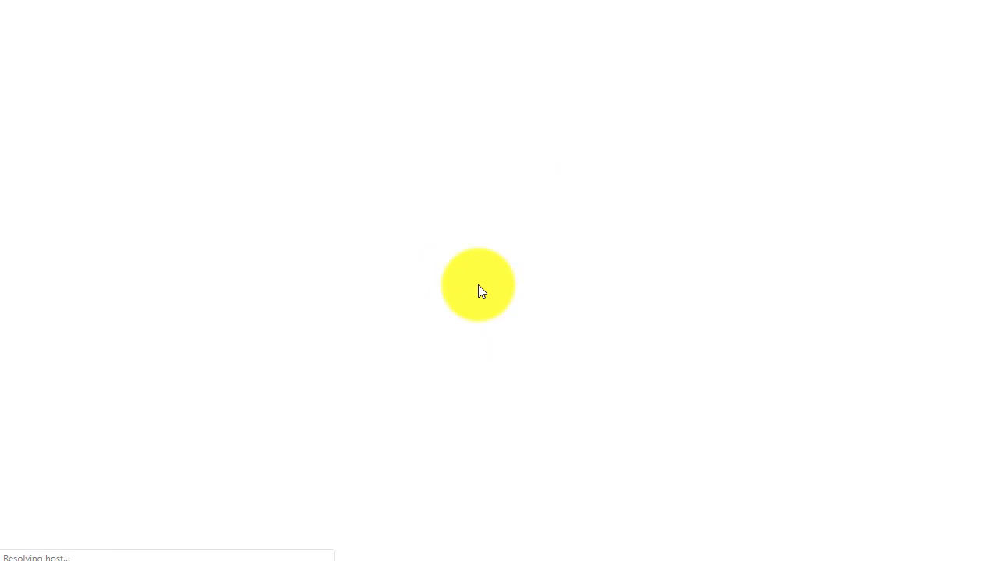
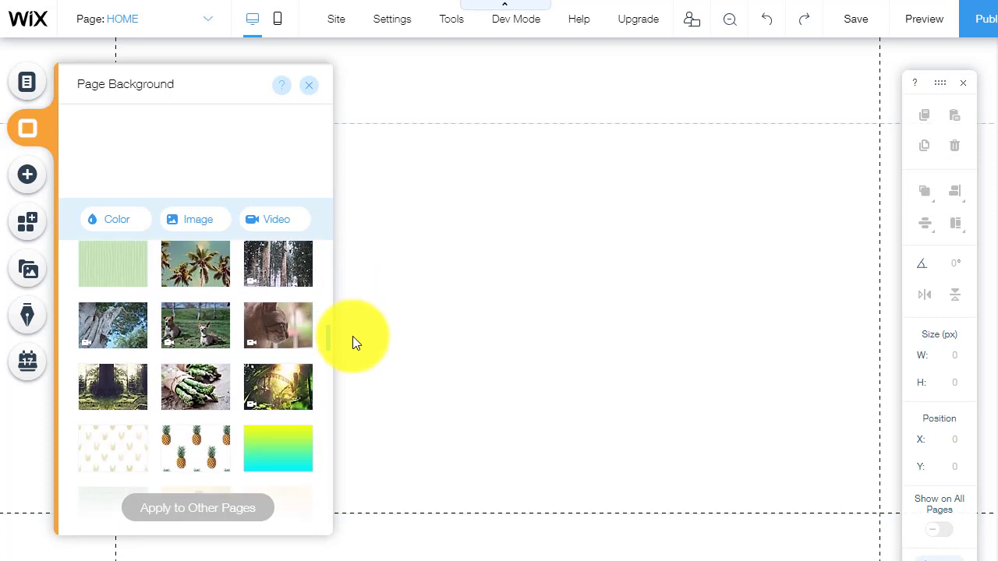
Step: Try dark blue #25318D as the page background colour and restore white #FFFFFF
mouse_move(290, 337)
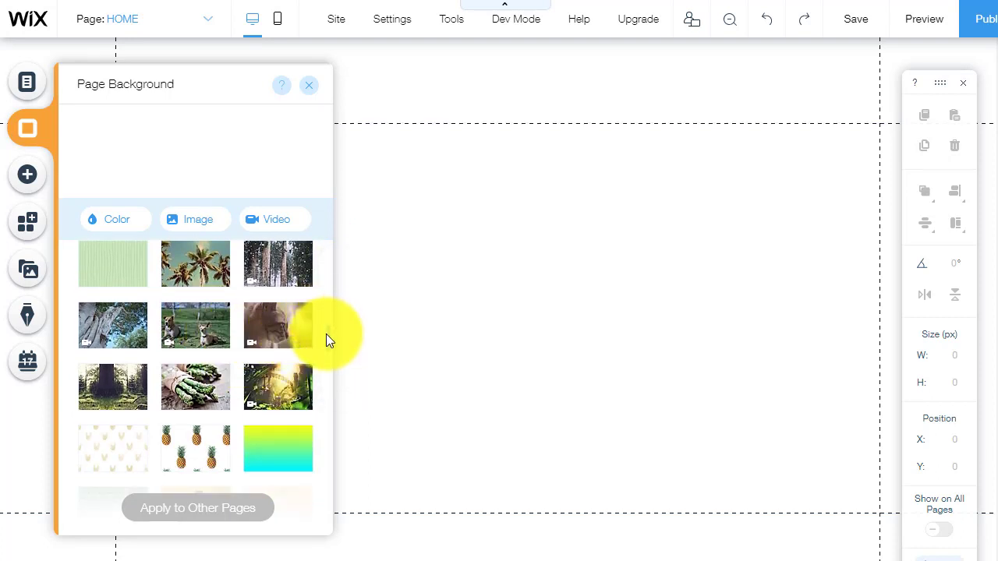
left_click(127, 228)
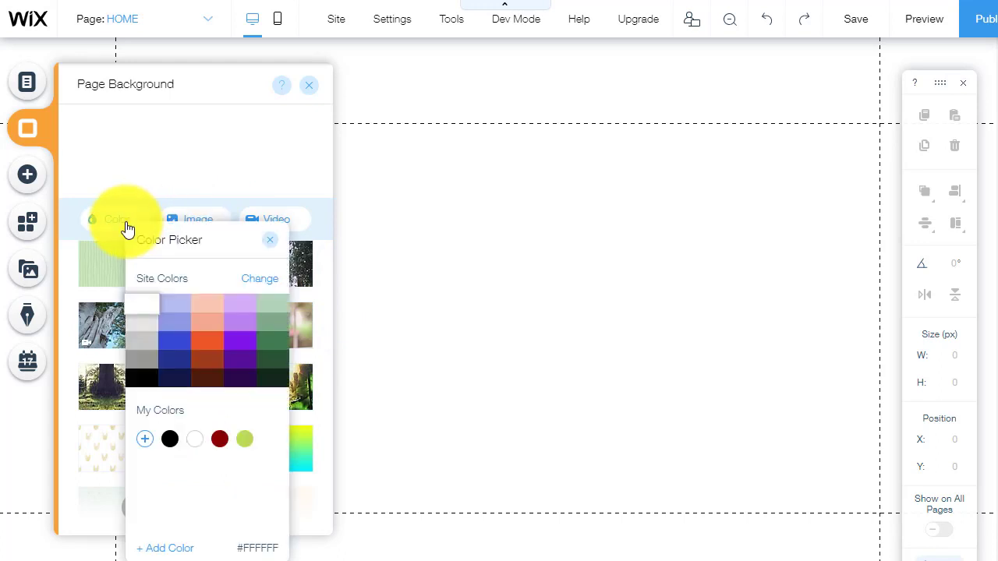
left_click(197, 352)
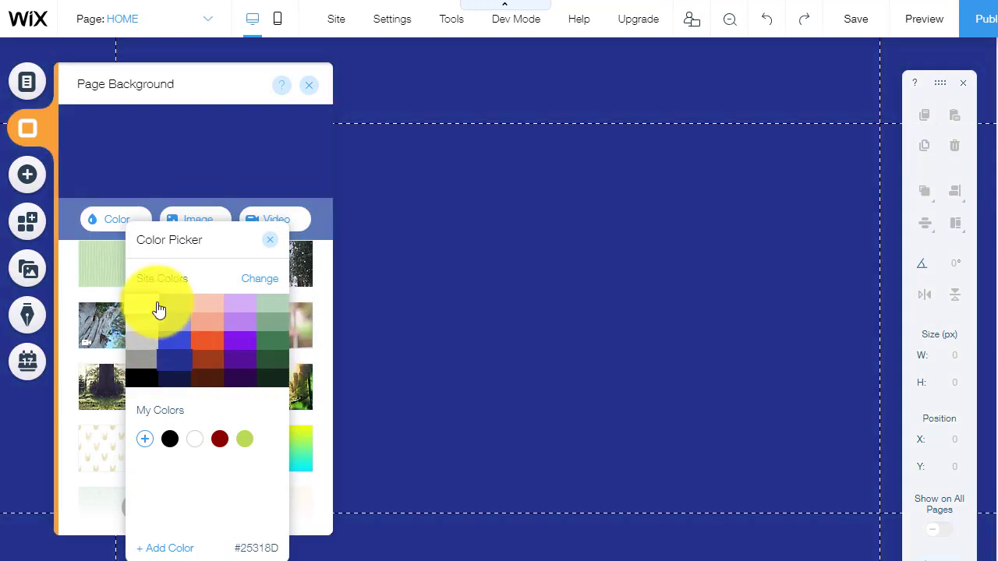
left_click(144, 306)
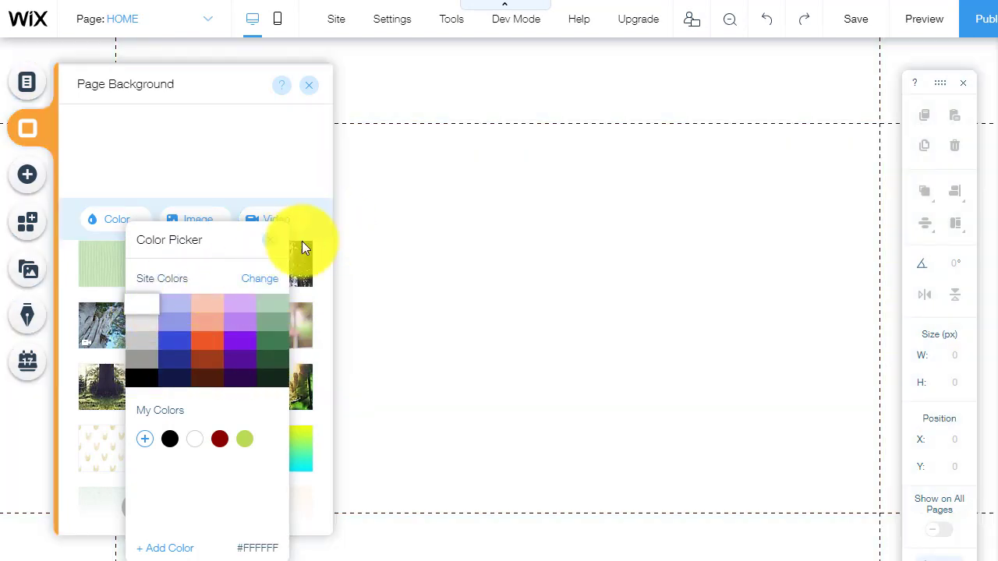
left_click(273, 248)
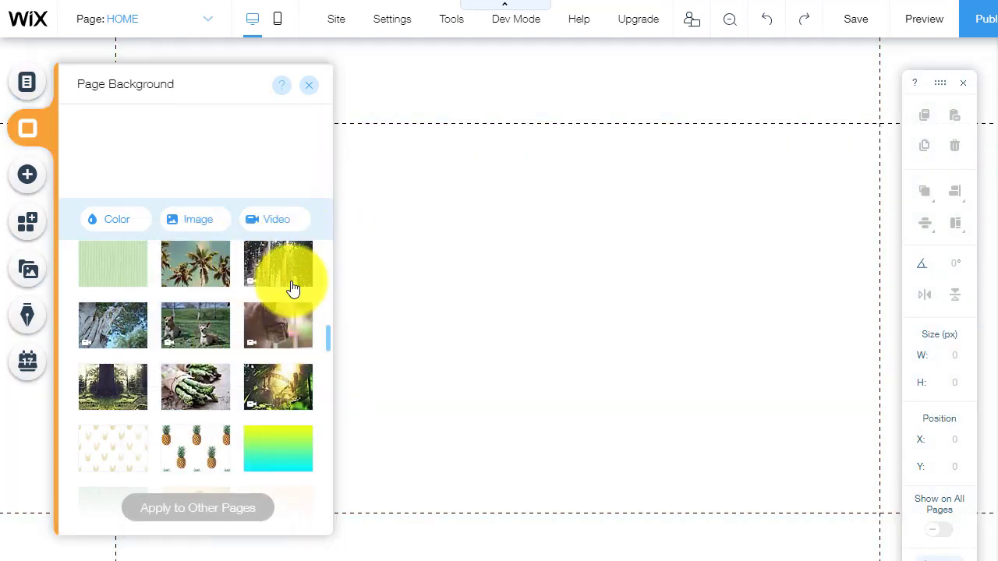
Step: Preview the suggested page backgrounds, including Snowfall and Palm Trees, and view the background video chooser without picking a video
mouse_move(282, 280)
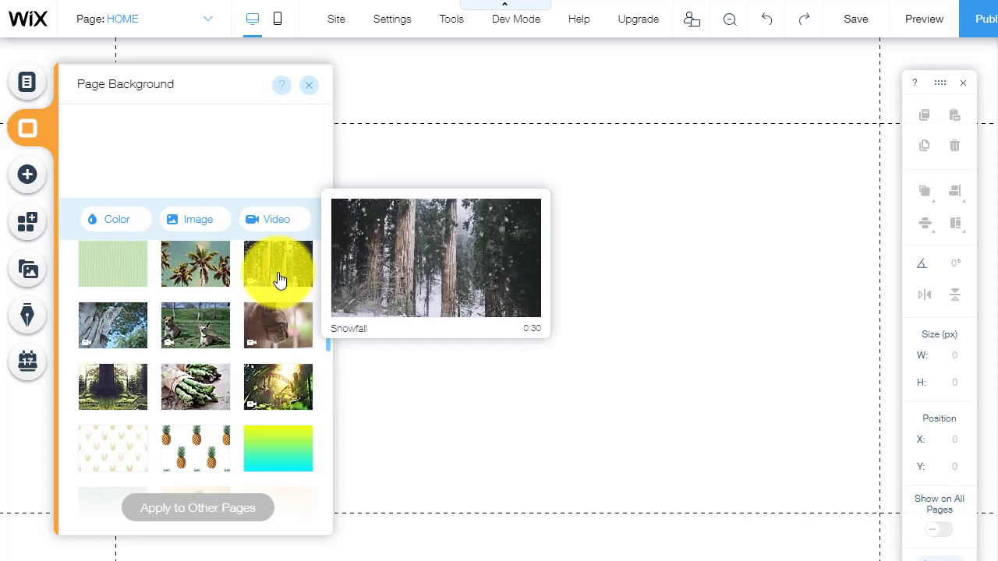
mouse_move(205, 265)
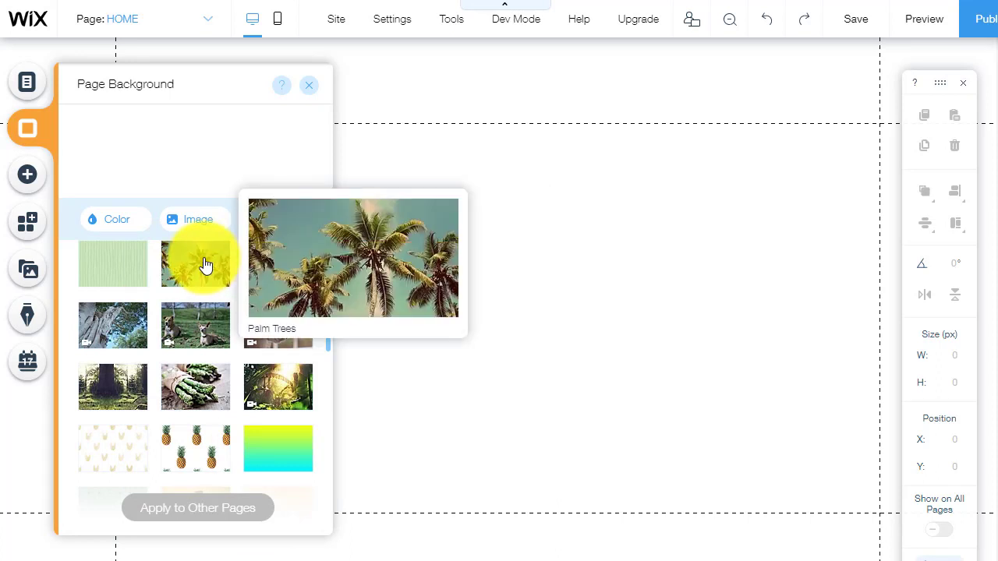
mouse_move(204, 348)
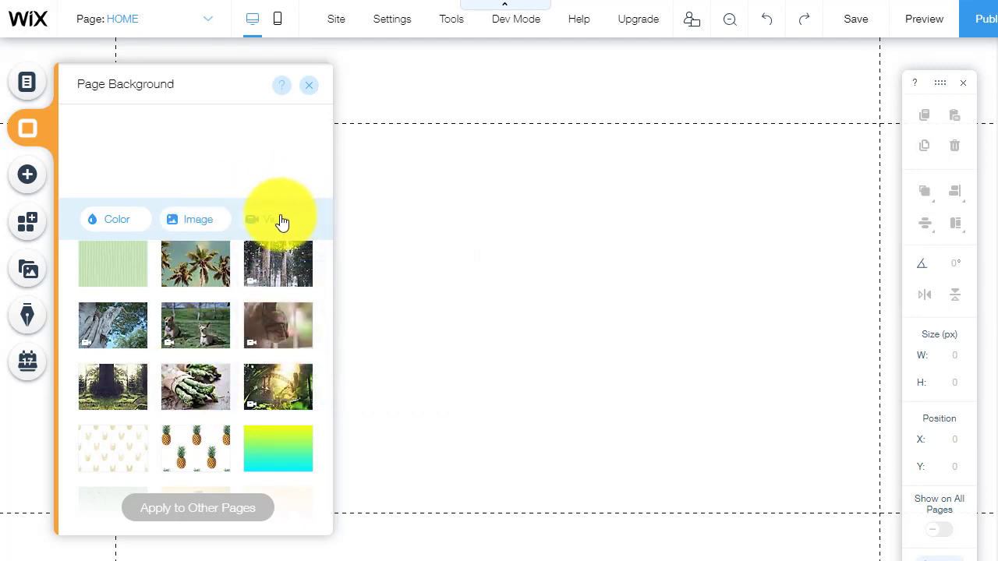
left_click(291, 295)
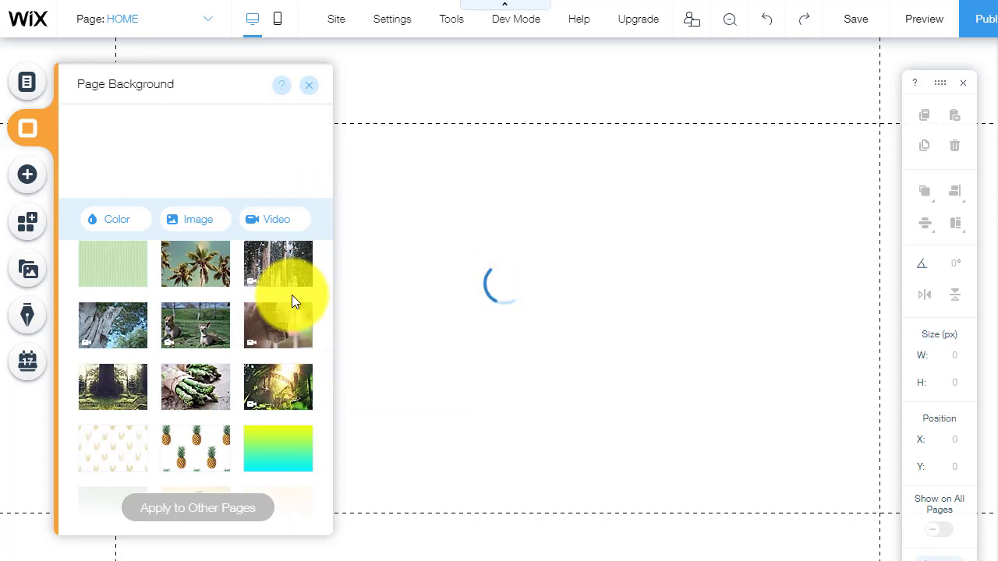
left_click(292, 294)
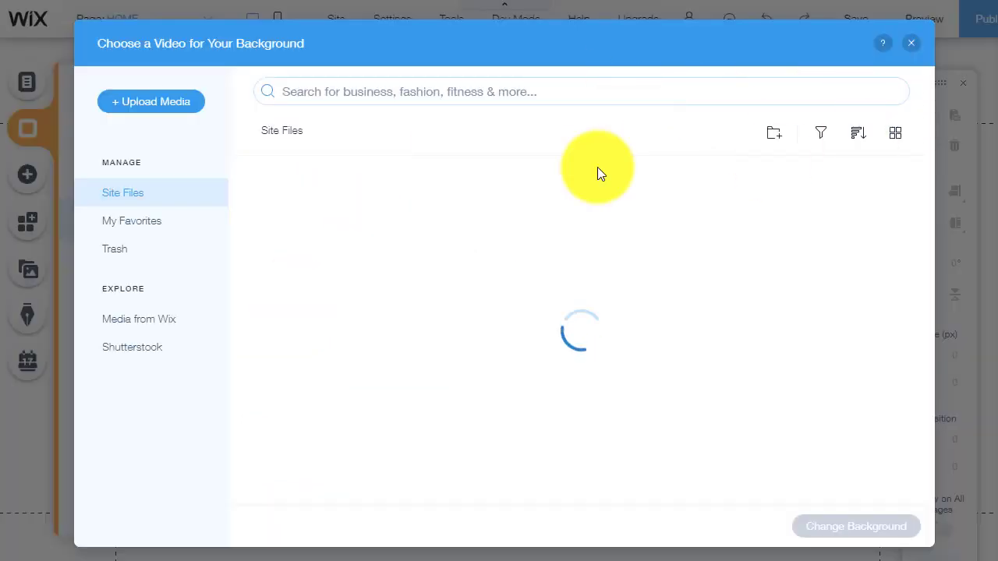
left_click(916, 48)
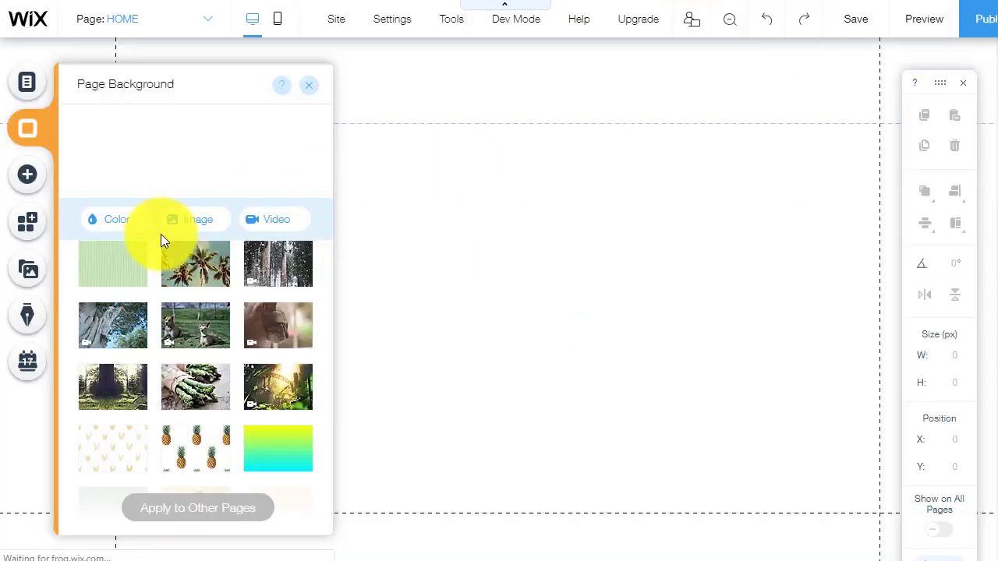
Step: Search the background image library for "manifestation"
left_click(200, 220)
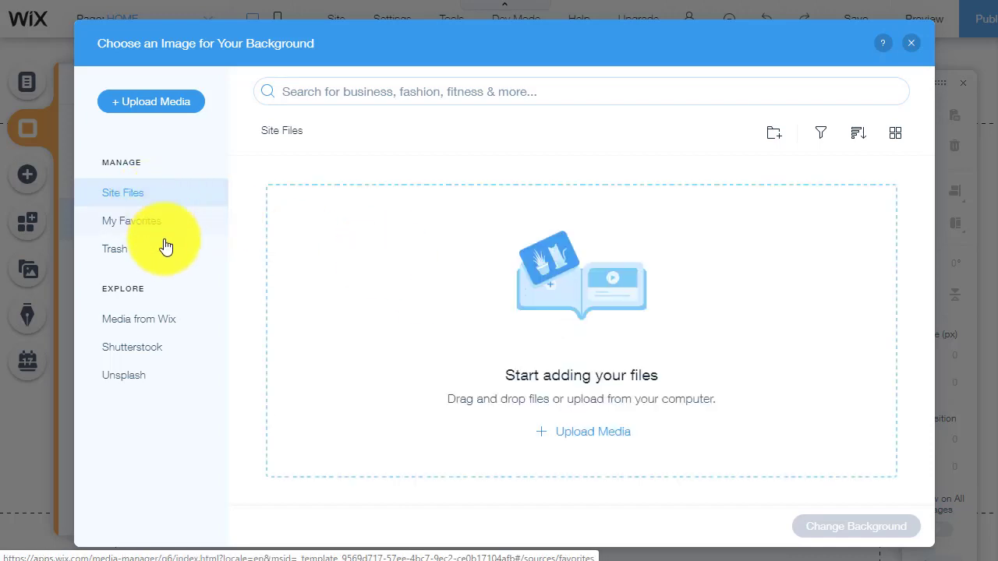
left_click(148, 221)
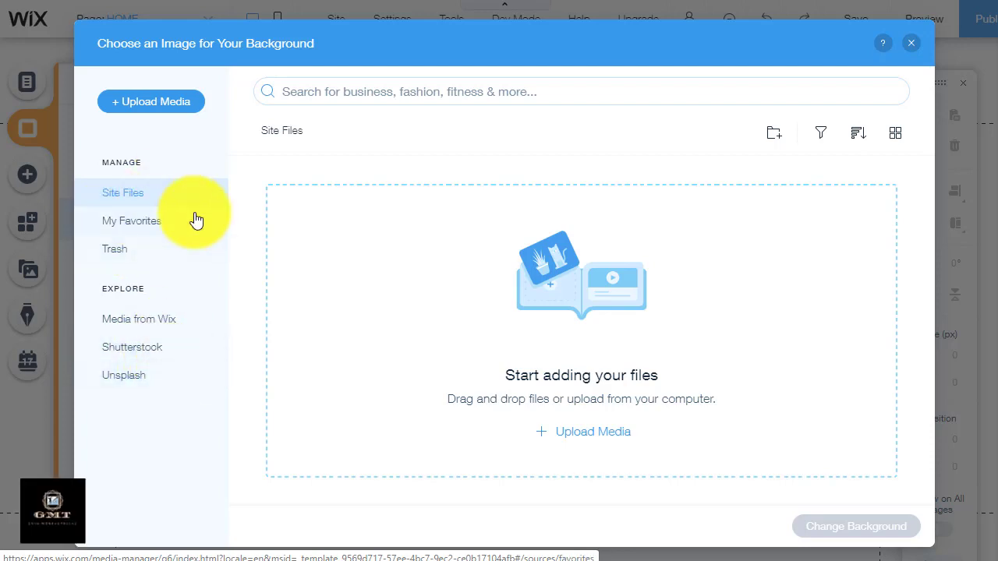
left_click(361, 95)
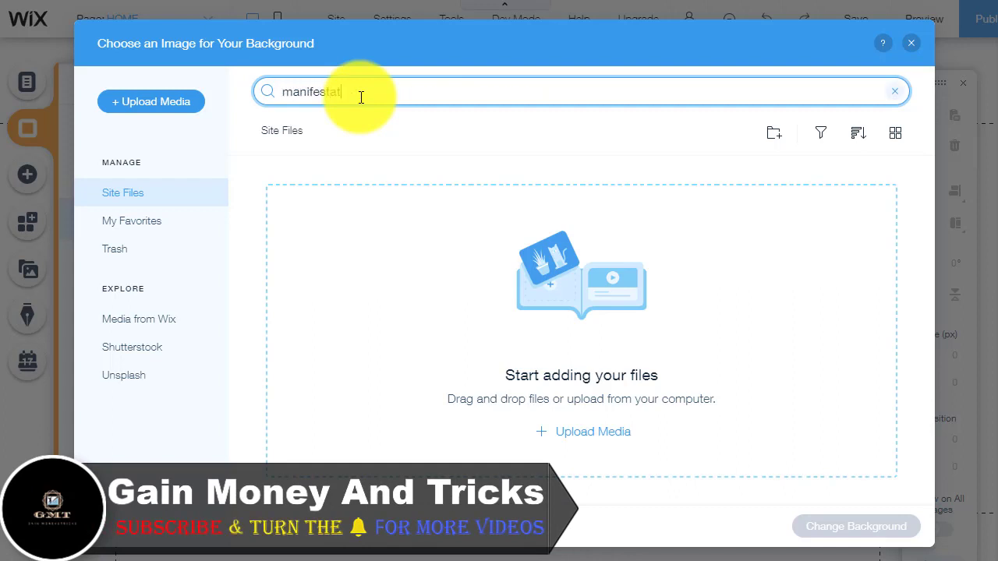
type("manifestation")
key("Return")
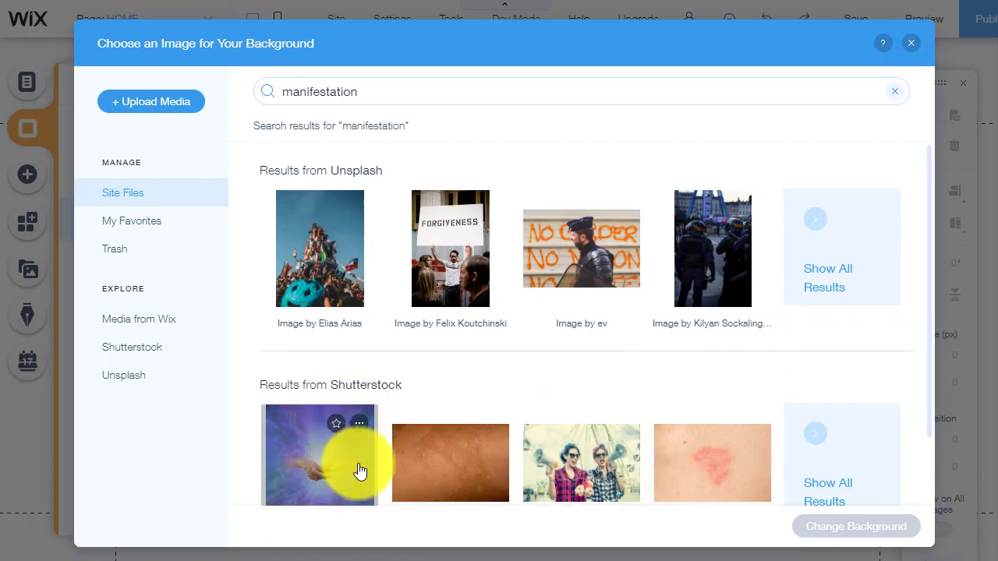
Step: Check an Unsplash crowd photo and the Shutterstock glowing hands image as background options, and close the image chooser without applying either
left_click(331, 265)
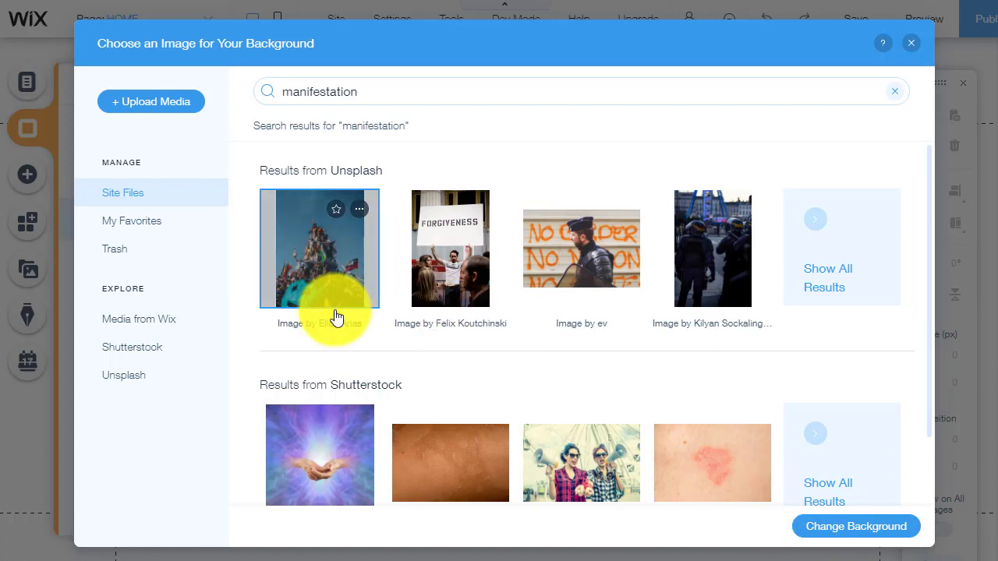
left_click(326, 477)
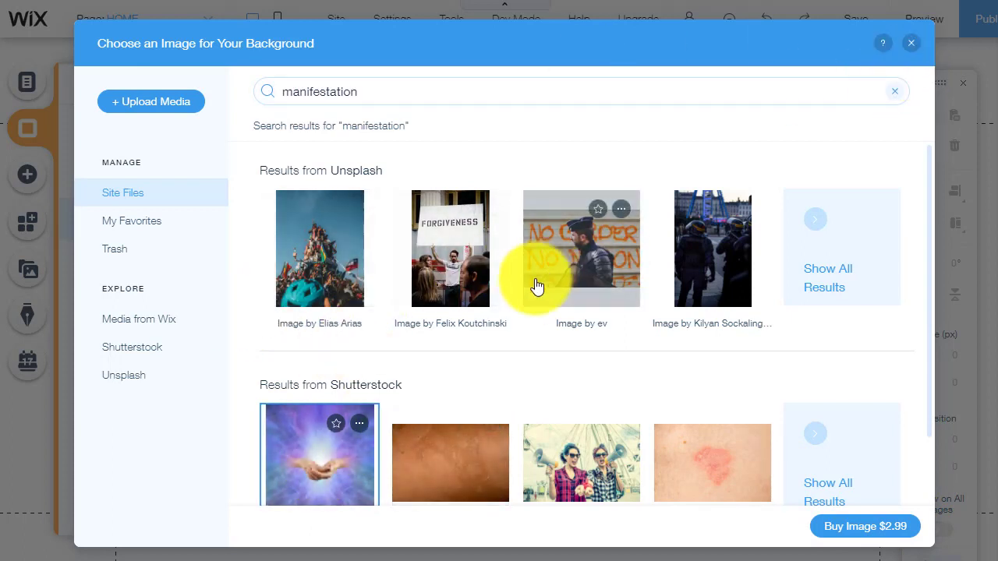
left_click(910, 43)
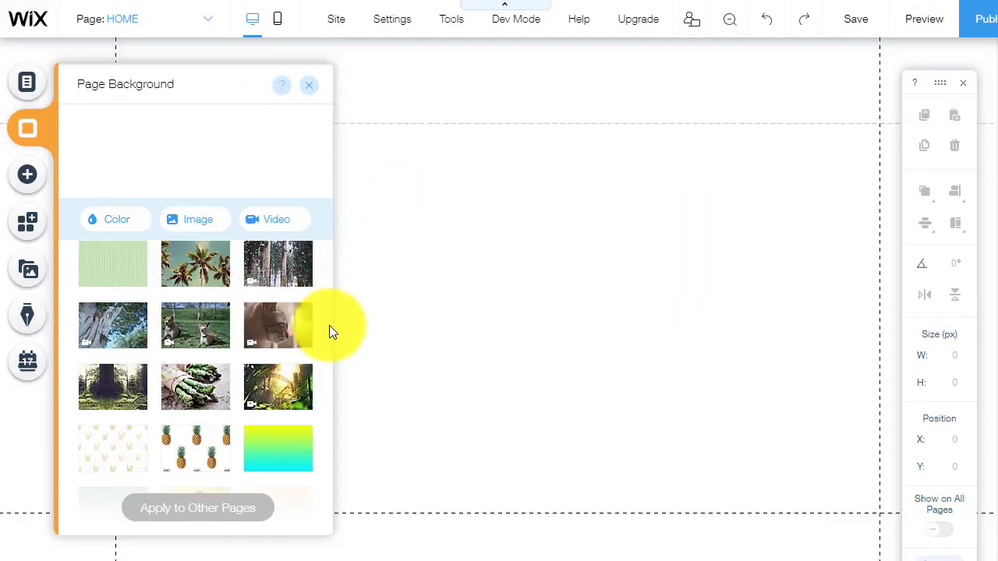
Step: Browse further down the suggested page backgrounds to compare the available patterns, photos and videos
scroll(327, 332, "down", 3)
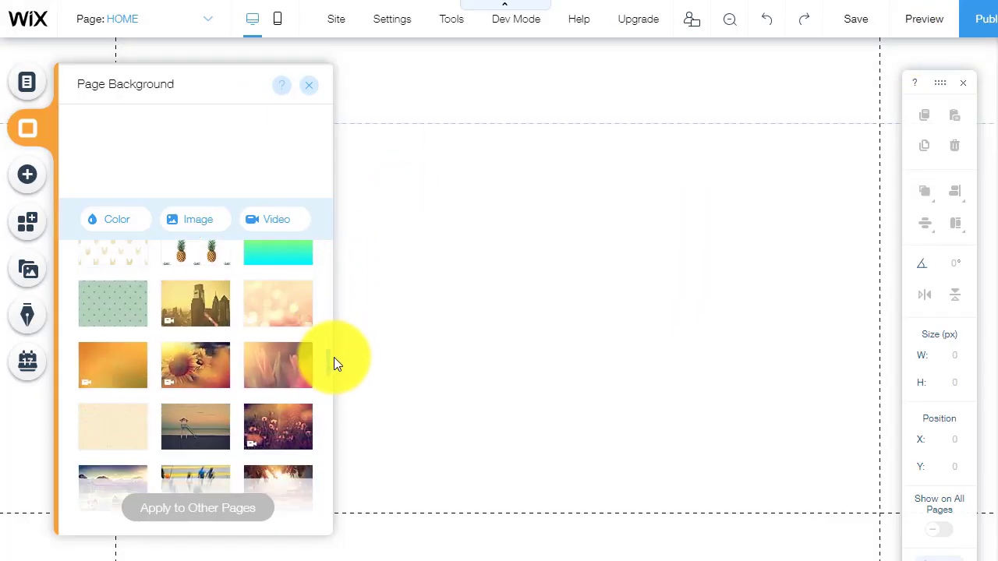
scroll(334, 357, "down", 2)
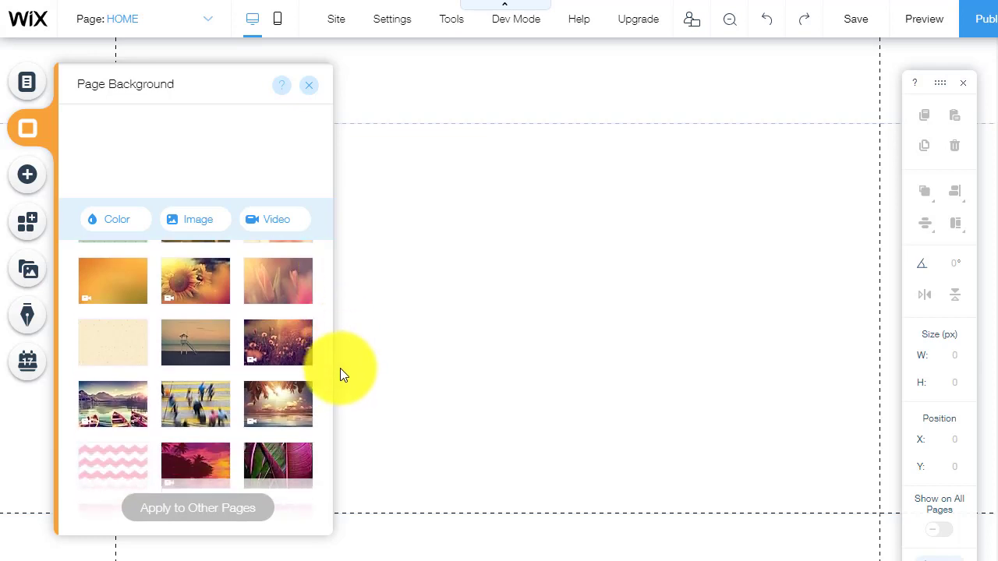
scroll(343, 371, "down", 1)
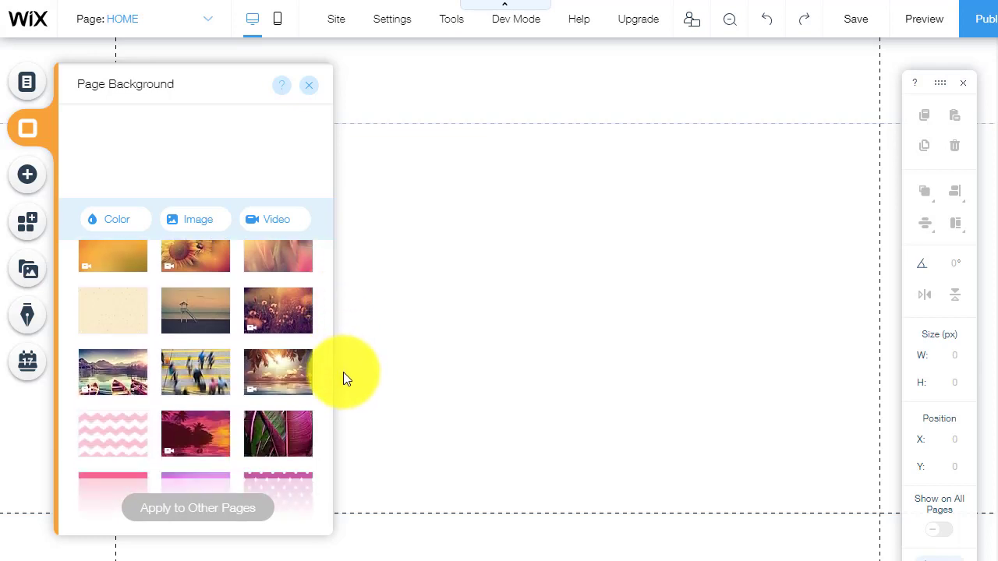
scroll(344, 377, "up", 1)
scroll(340, 369, "up", 1)
scroll(336, 371, "down", 3)
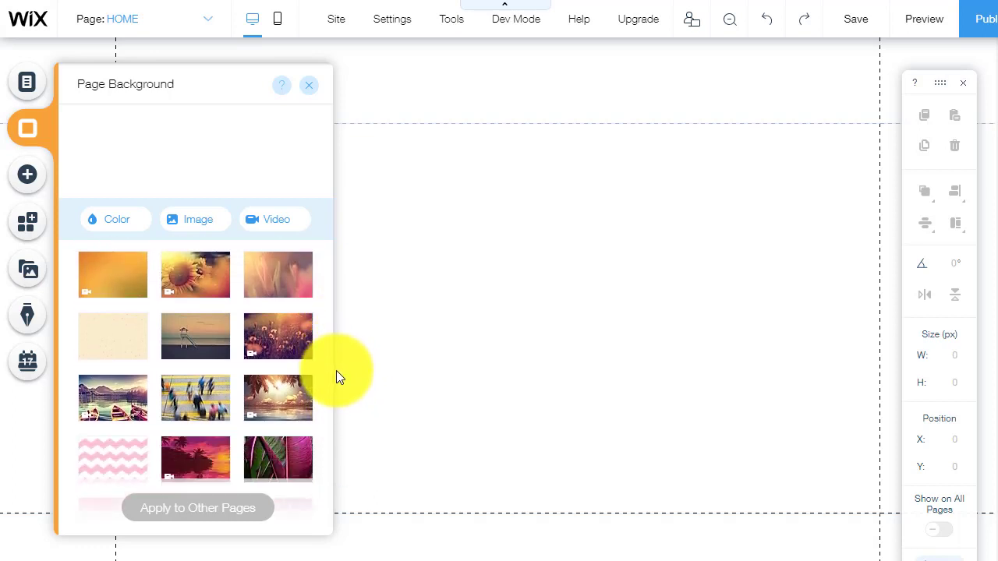
scroll(343, 393, "down", 5)
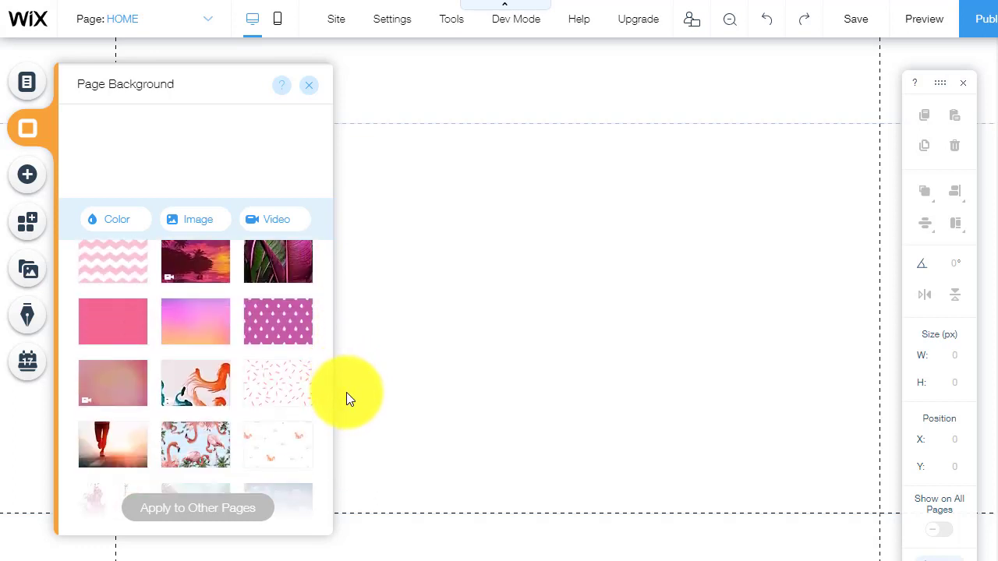
scroll(354, 407, "down", 1)
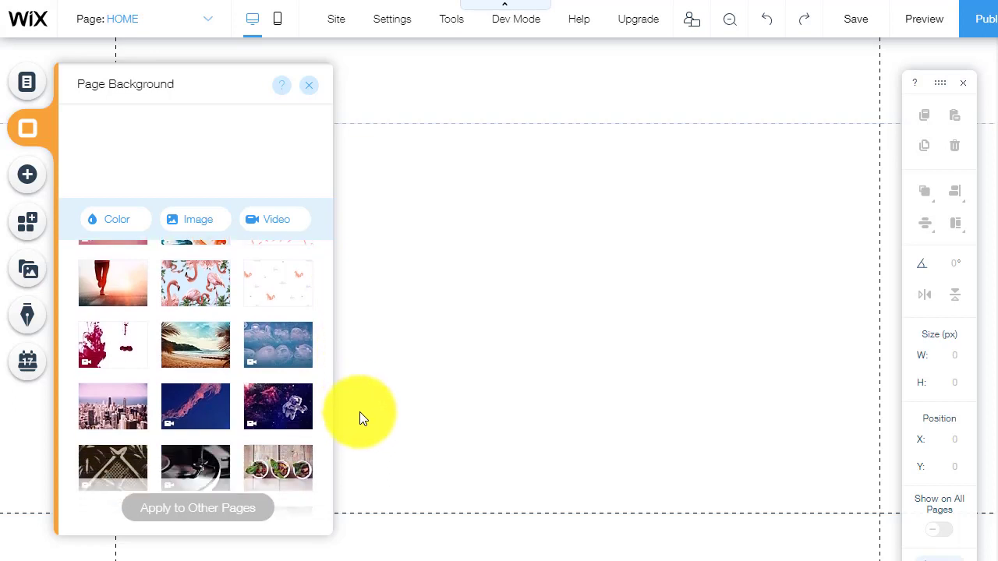
scroll(360, 412, "down", 1)
scroll(359, 416, "down", 3)
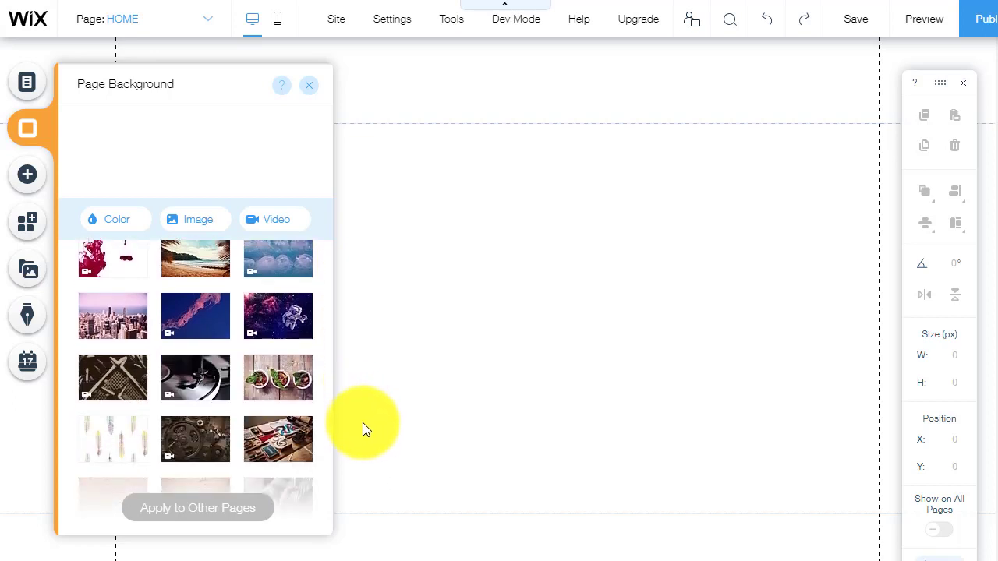
mouse_move(220, 329)
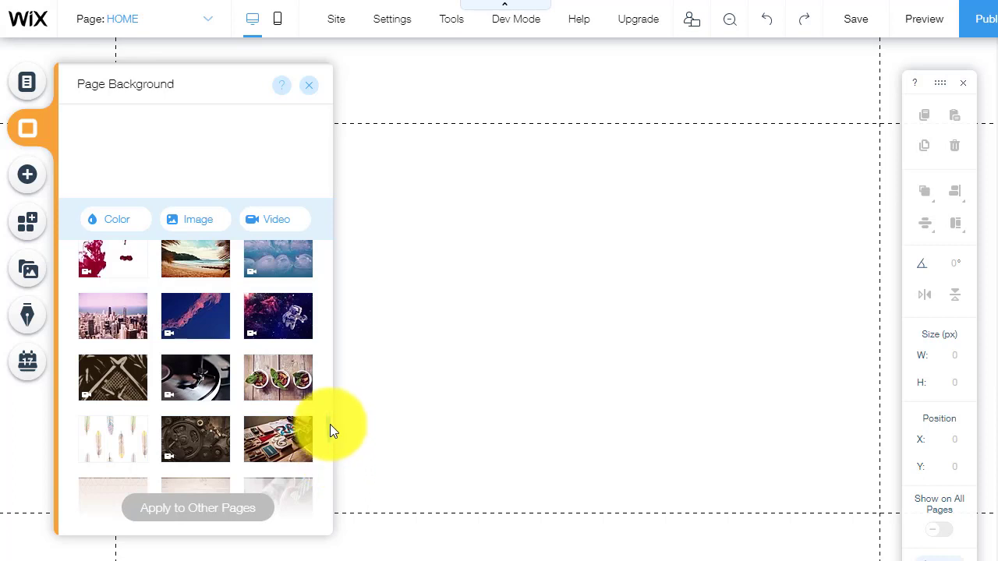
Step: Try the blurred beach image and the misty green mountains image as the home page background
scroll(327, 424, "up", 4)
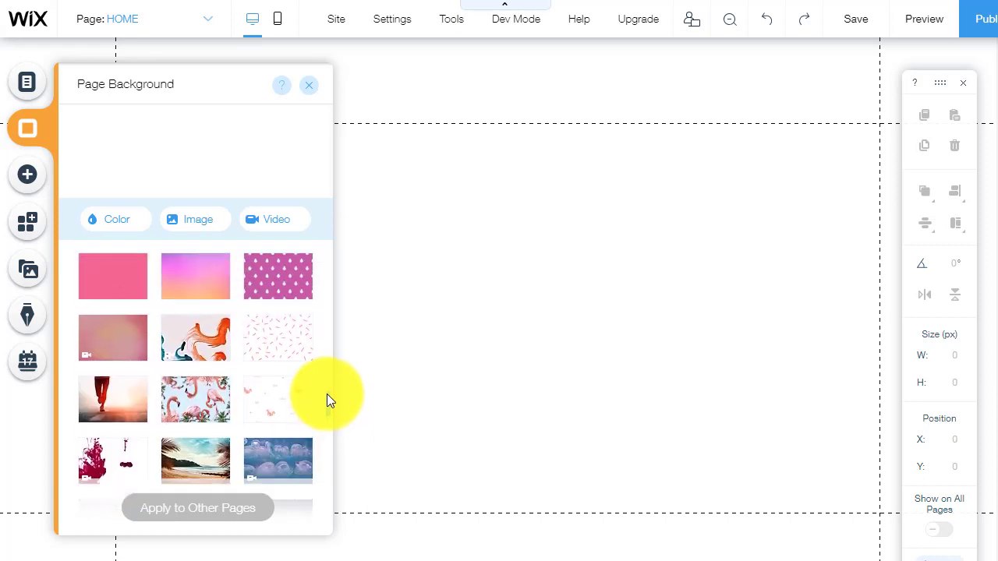
scroll(326, 389, "up", 5)
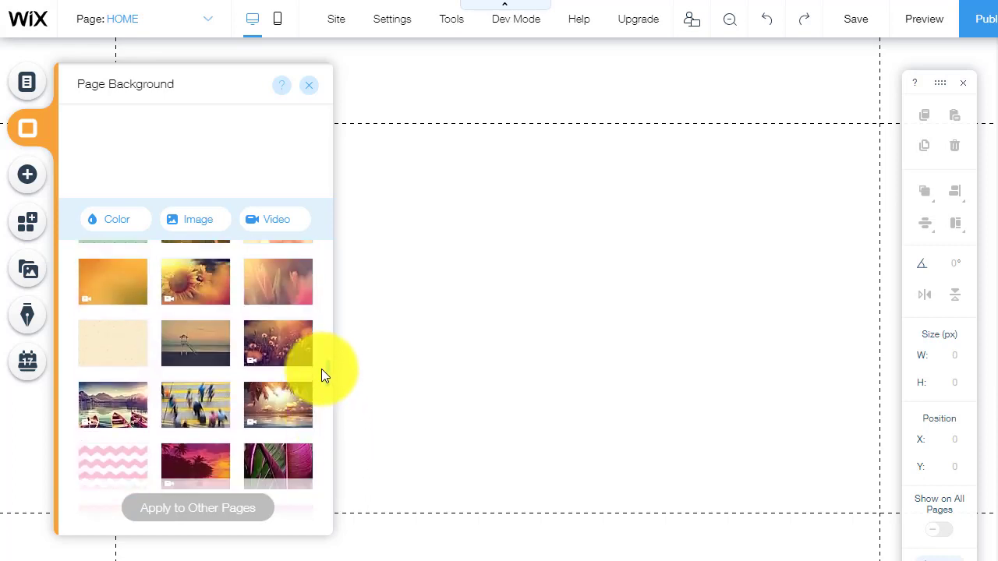
scroll(315, 355, "up", 4)
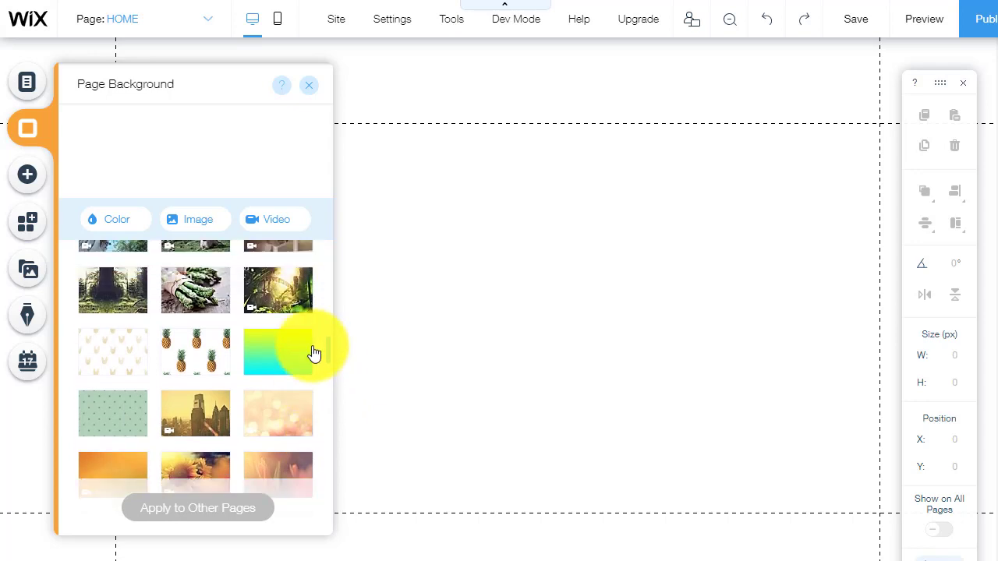
mouse_move(312, 352)
scroll(311, 343, "up", 5)
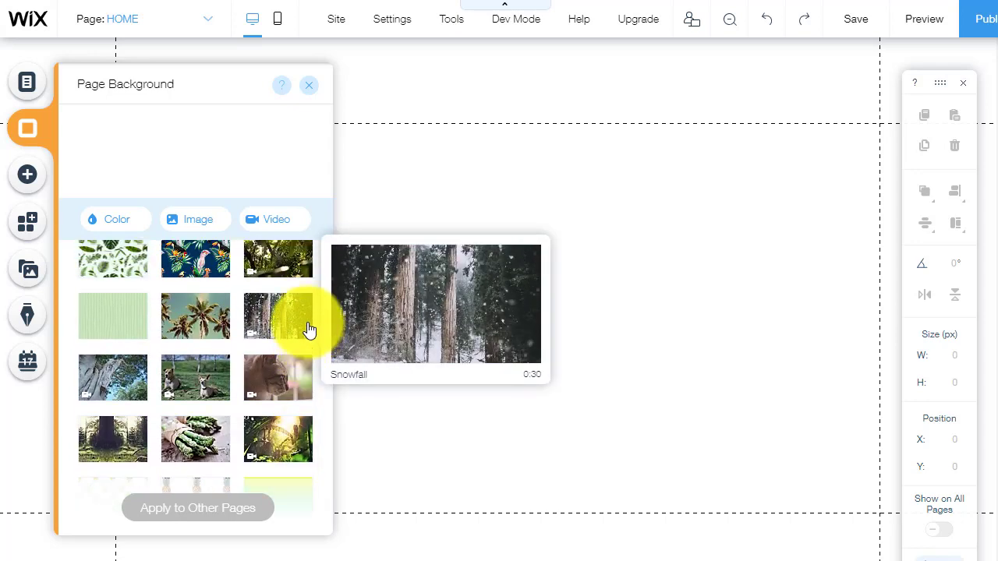
mouse_move(308, 325)
scroll(307, 320, "up", 3)
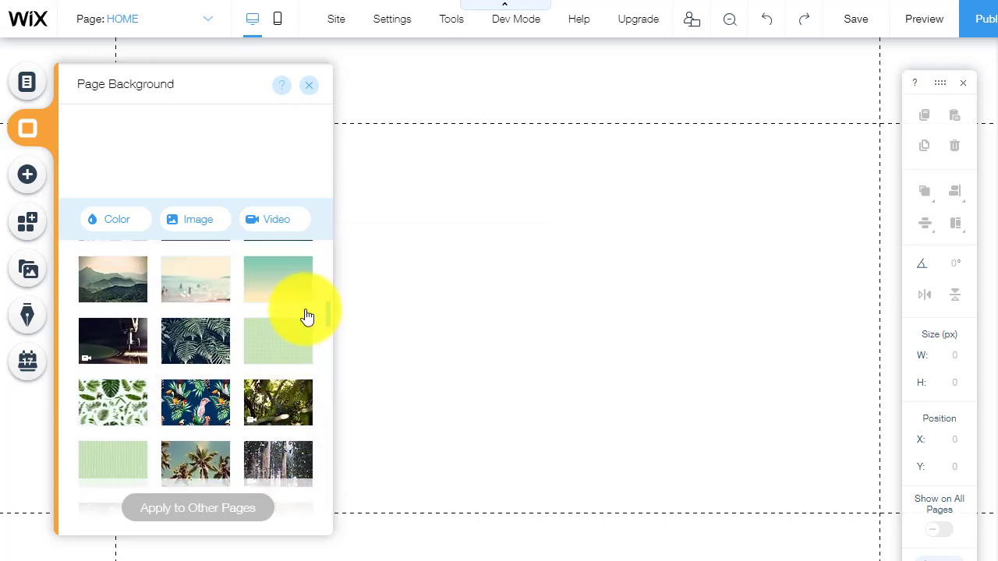
scroll(304, 296, "up", 2)
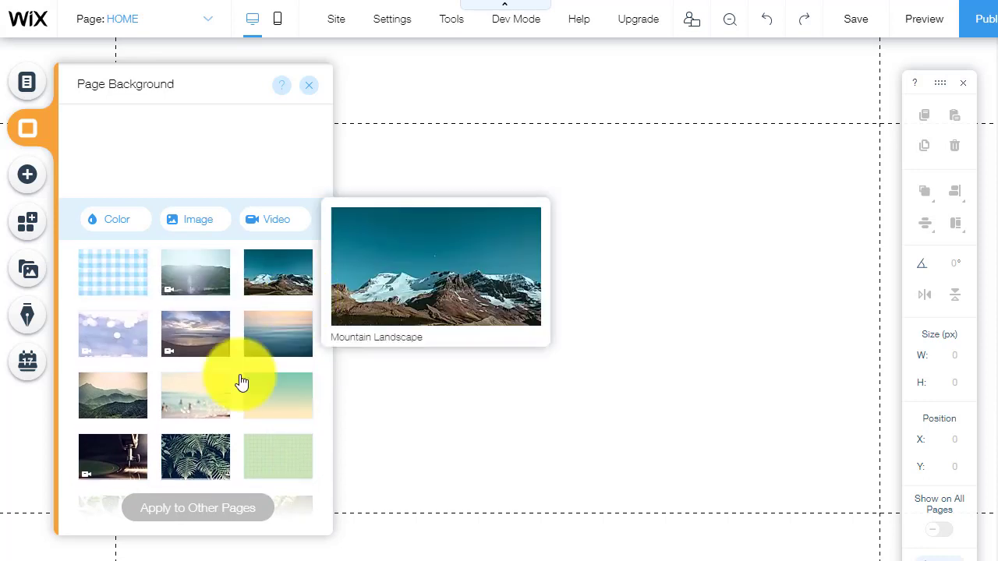
left_click(195, 403)
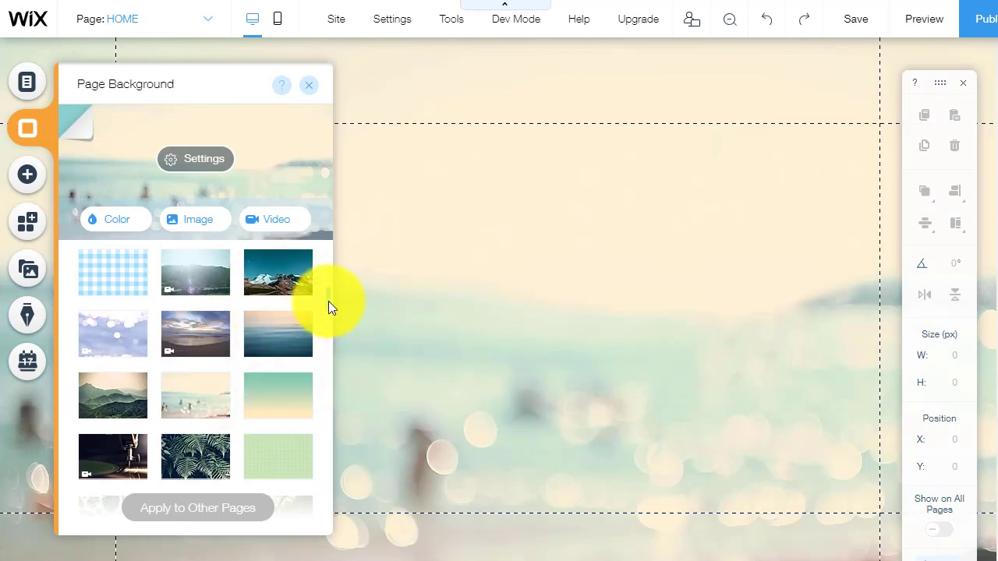
left_click(130, 412)
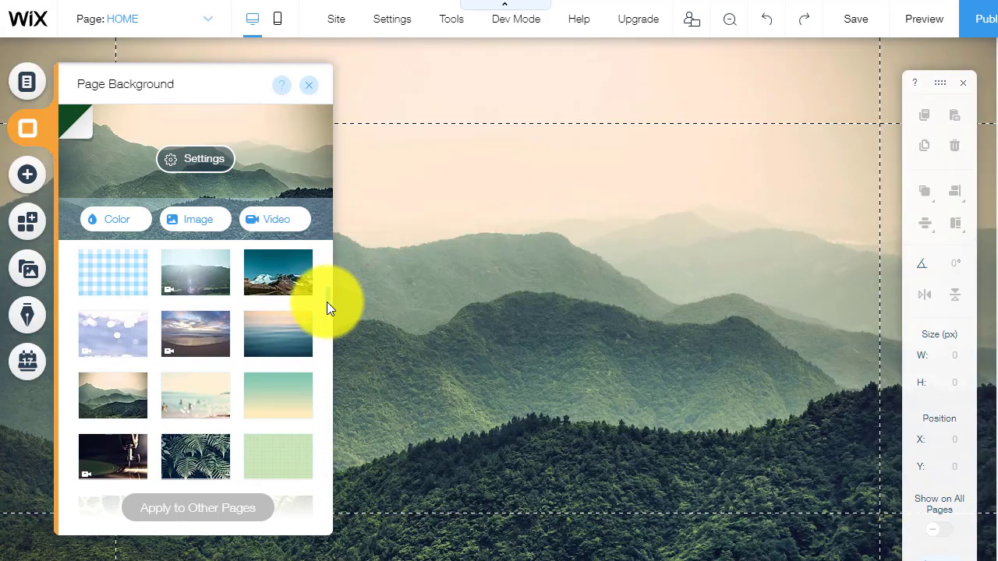
Step: Apply the suggested video background of rowing boats on a mountain lake to the home page and close the background settings
scroll(326, 302, "down", 5)
scroll(327, 272, "up", 5)
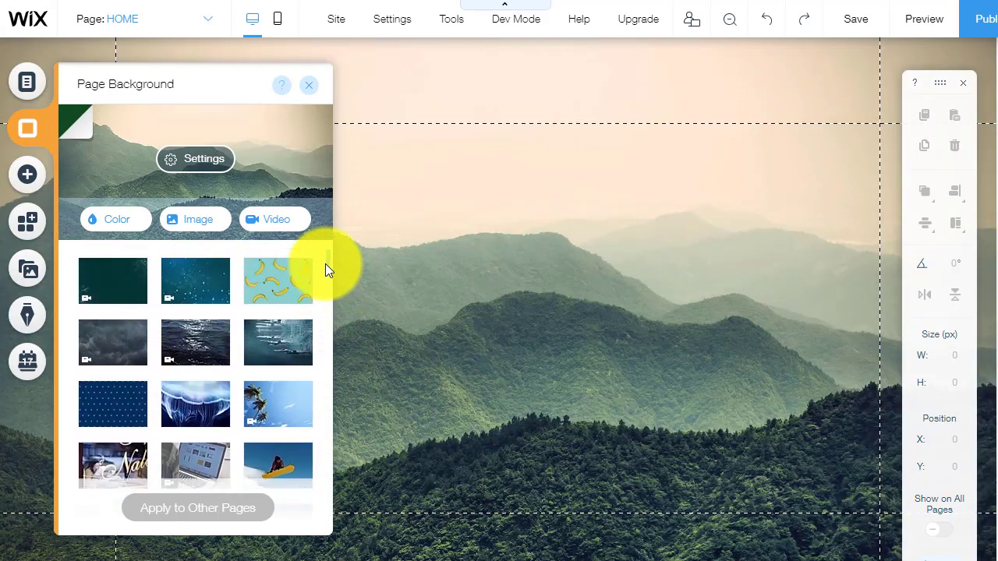
scroll(320, 255, "down", 10)
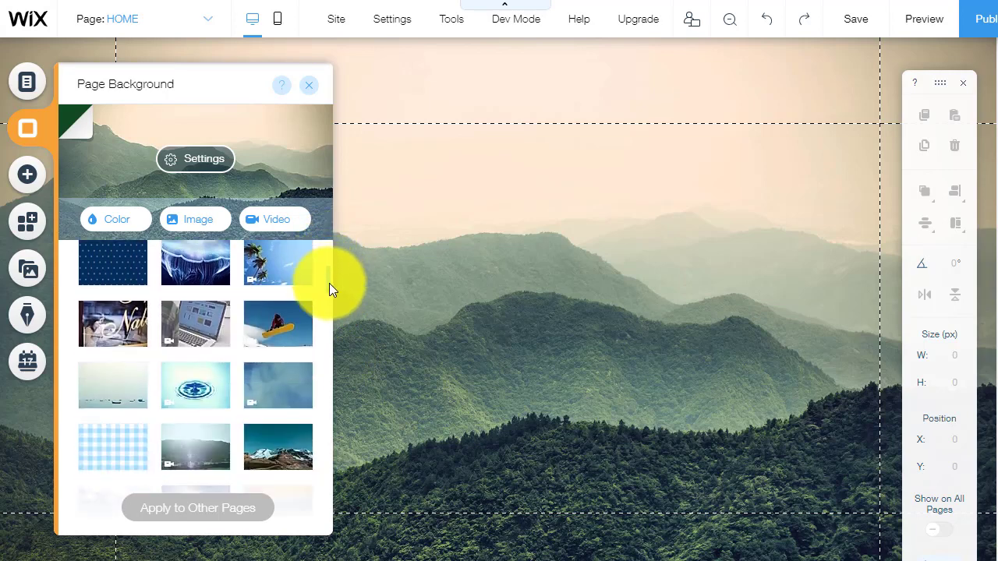
scroll(342, 321, "down", 3)
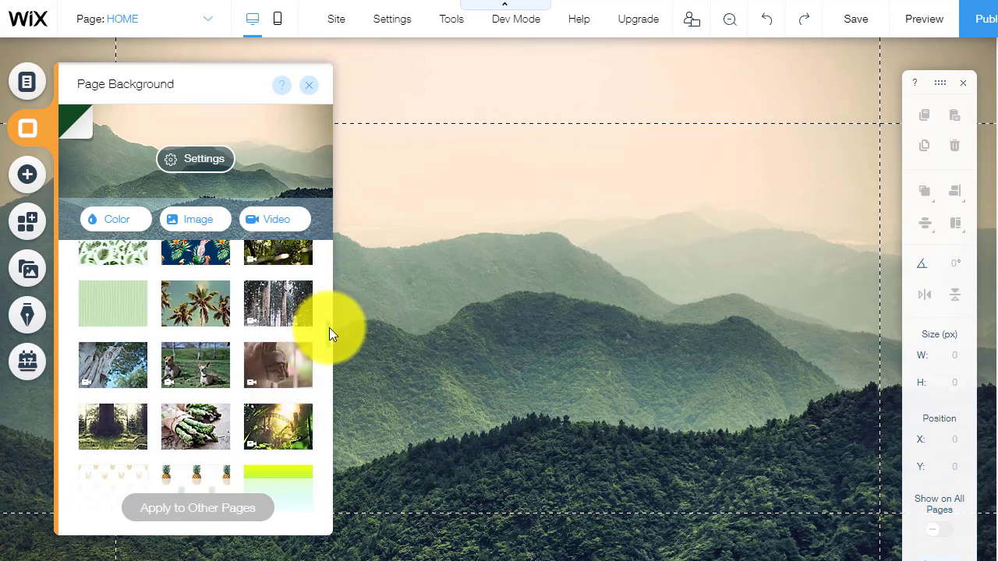
left_click_drag(329, 327, 352, 379)
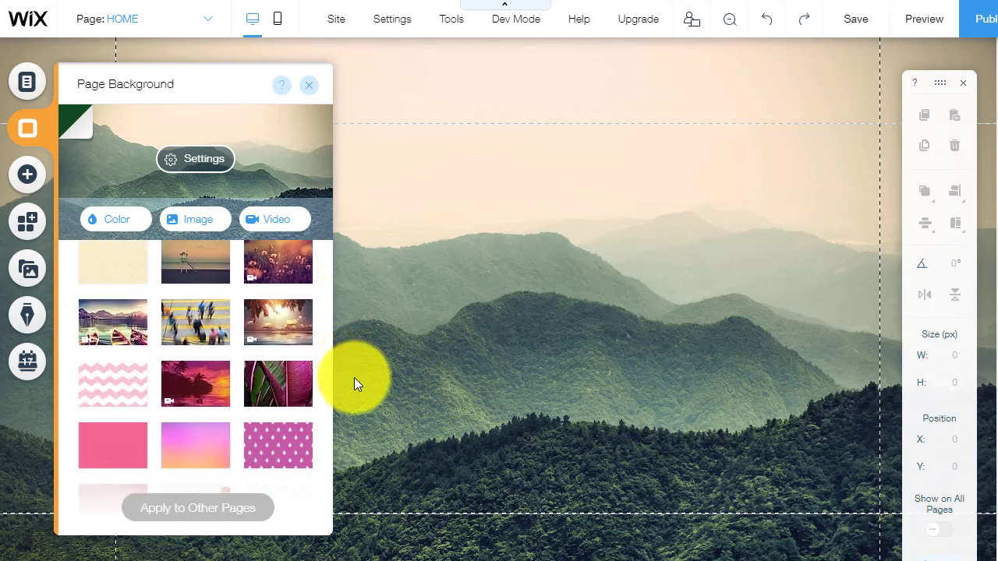
left_click(123, 325)
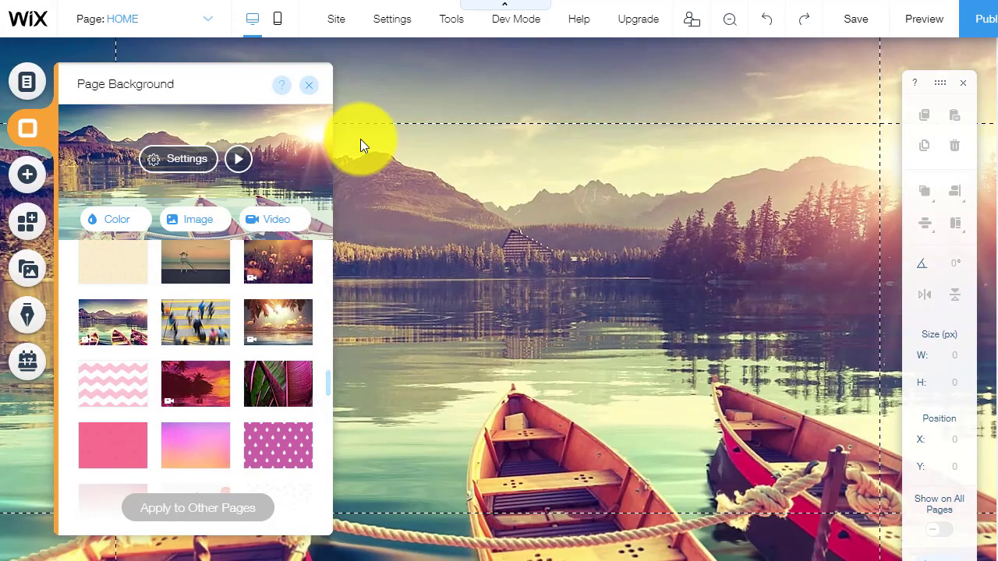
left_click(312, 86)
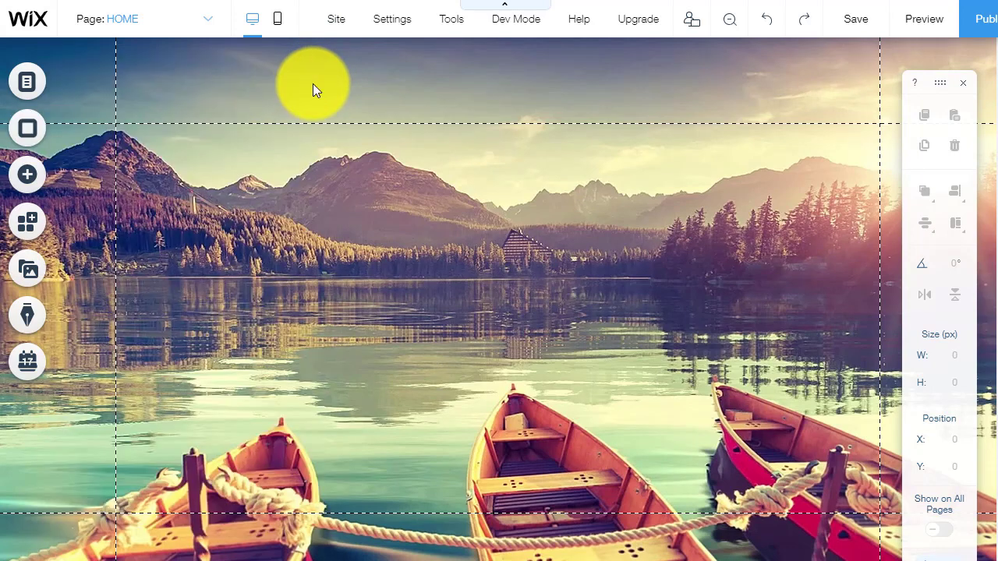
Step: Open the catalogue of addable page elements and look over the Gallery, Vector Art and Interactive categories
left_click(60, 173)
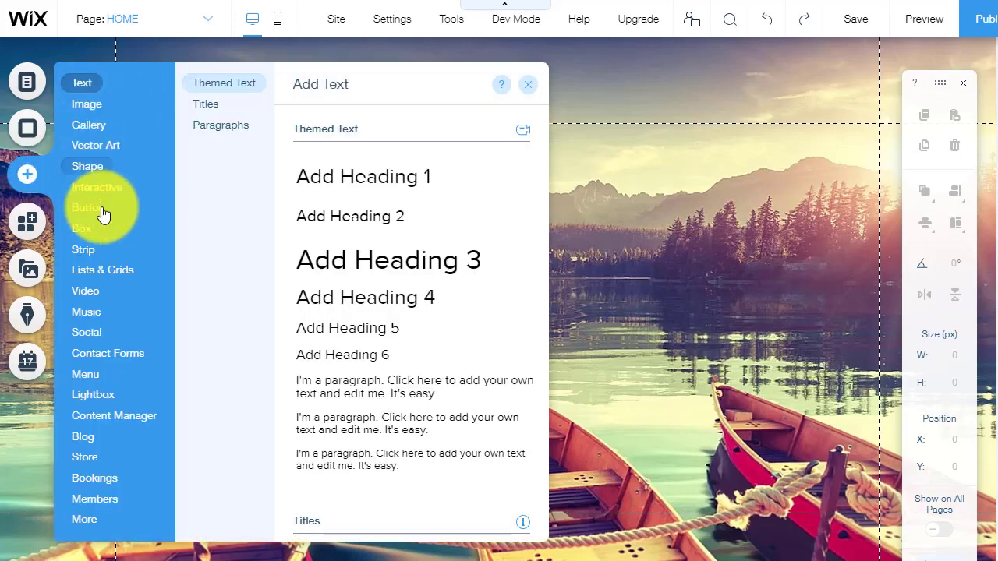
left_click(87, 166)
left_click(104, 125)
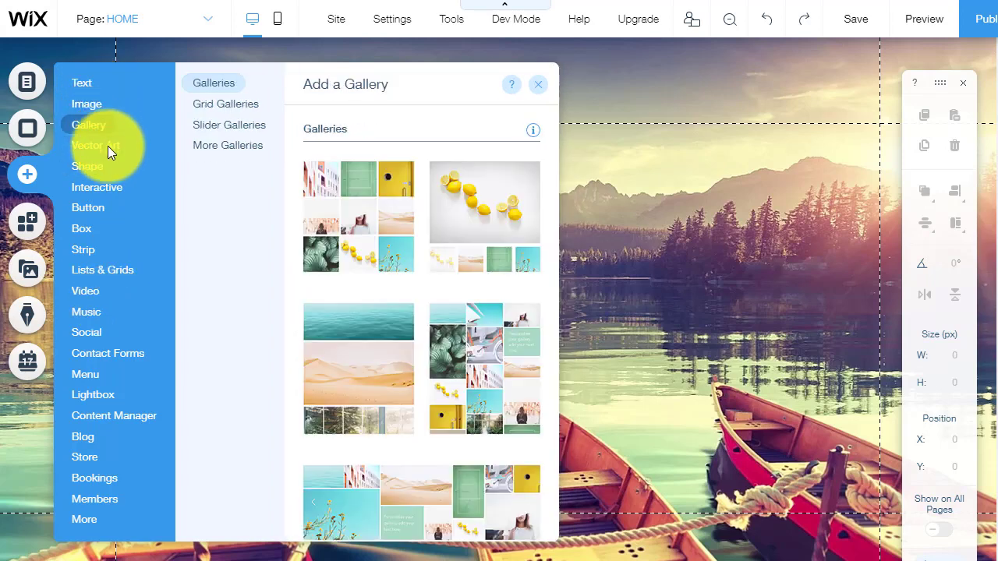
left_click(110, 147)
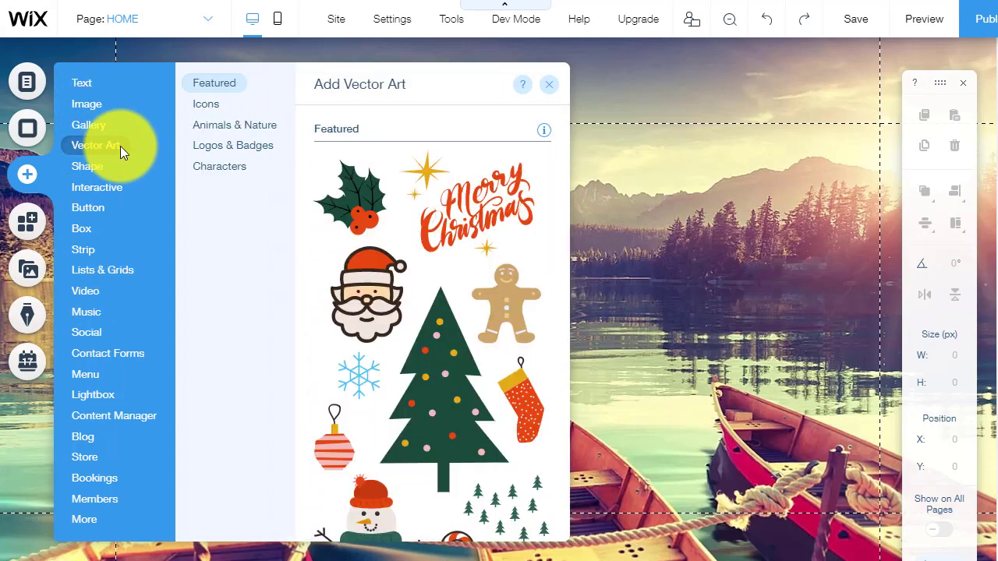
left_click(116, 188)
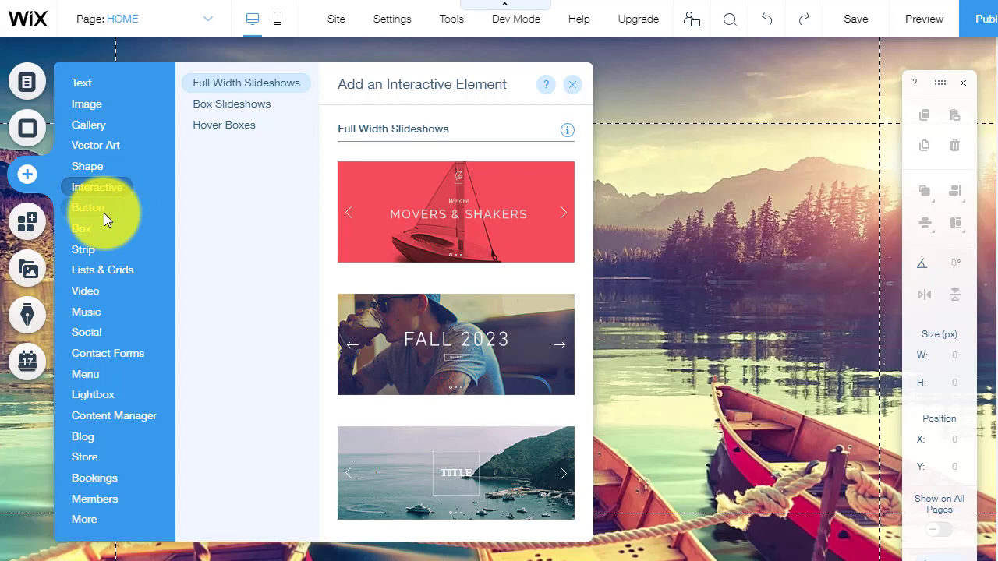
Step: Review the text elements on offer, covering themed text, titles and paragraphs
left_click(84, 83)
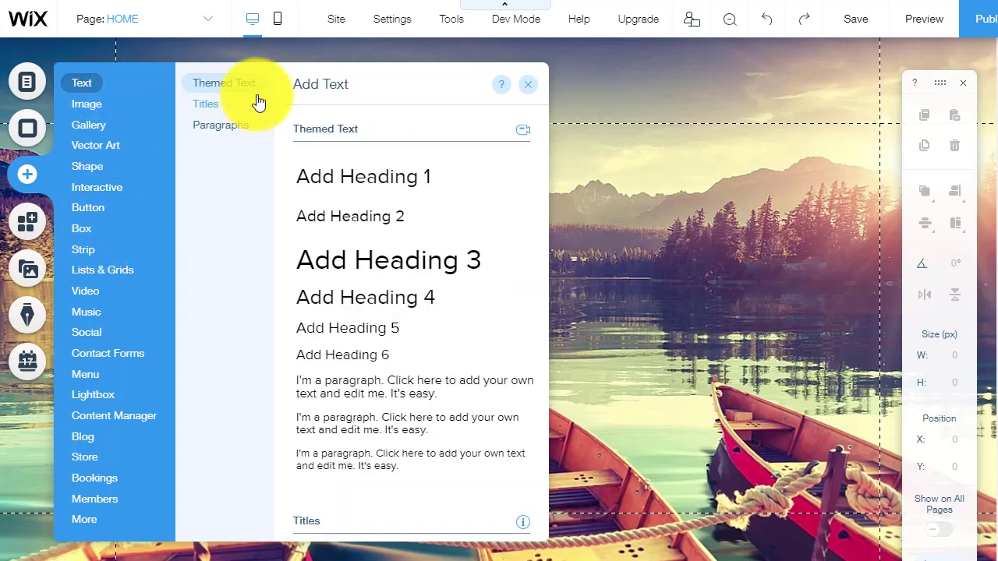
left_click(215, 107)
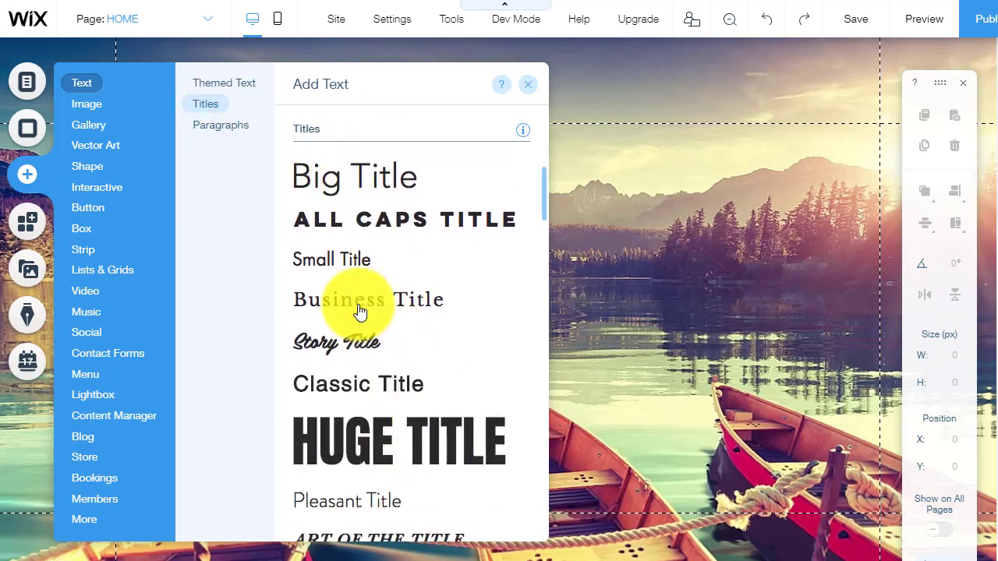
left_click(226, 129)
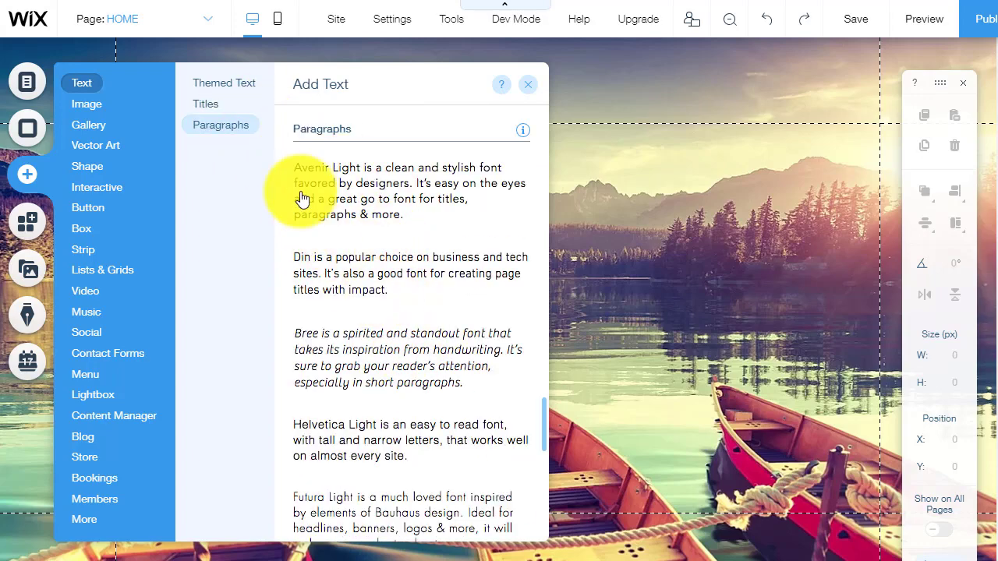
Step: Review the sources for adding an image, including own uploads and the image collections
left_click(92, 104)
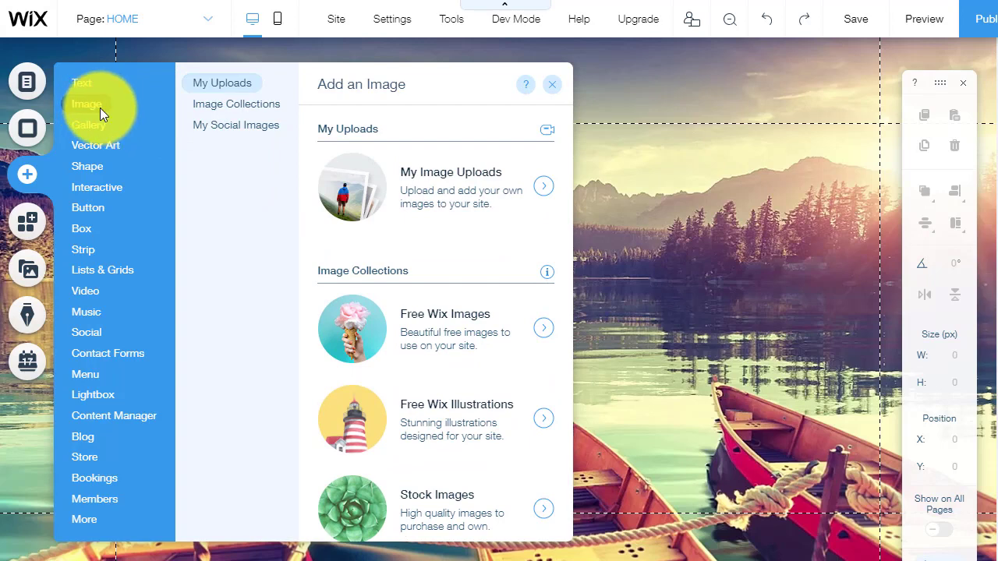
left_click(219, 103)
left_click(224, 86)
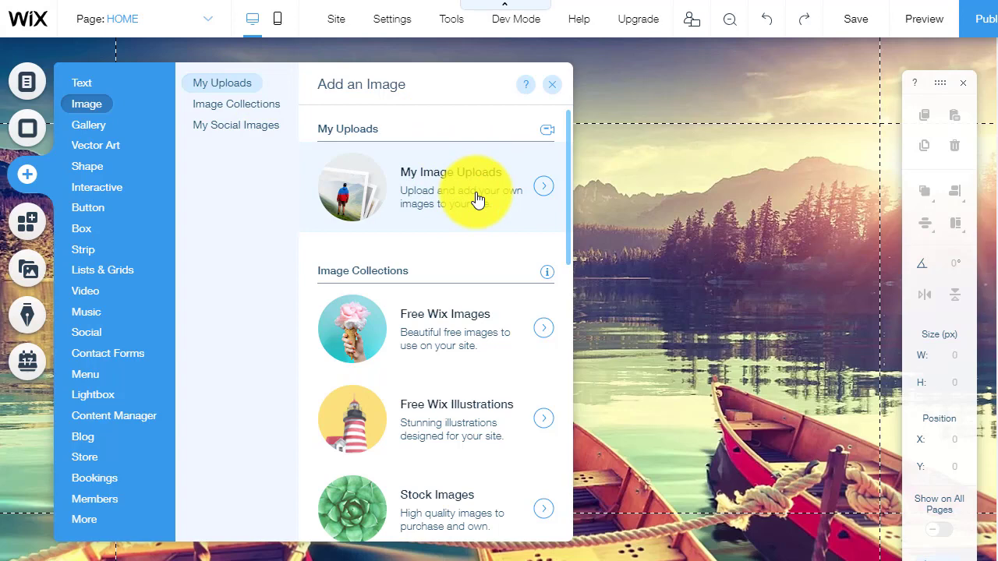
Step: Look over the gallery, shape and button elements, including the text button styles
left_click(95, 125)
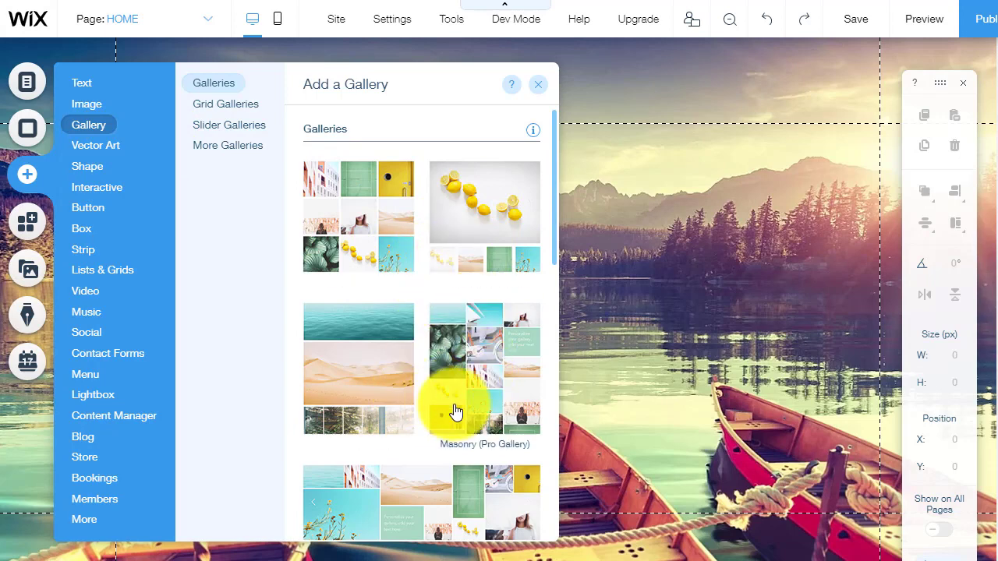
left_click(114, 191)
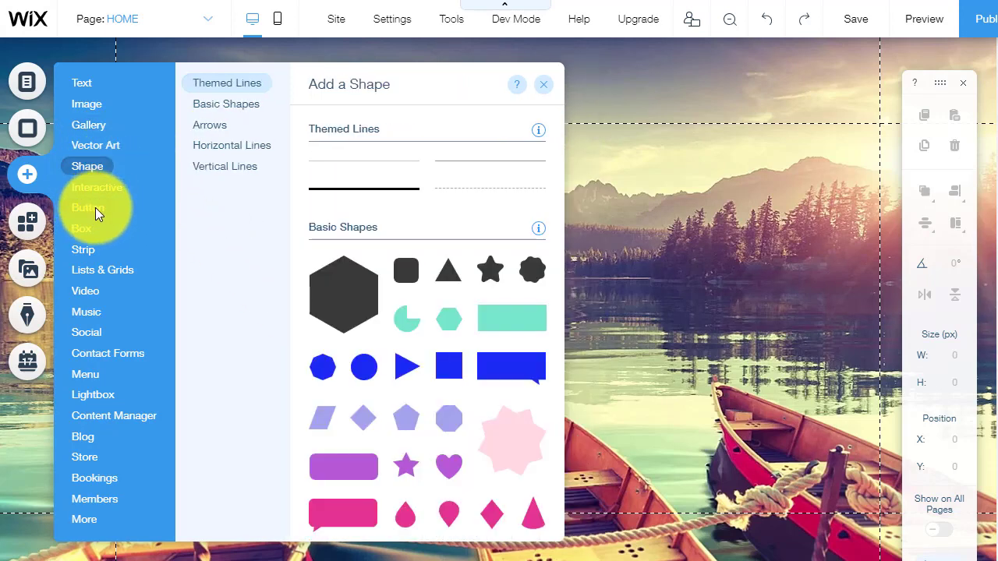
left_click(116, 208)
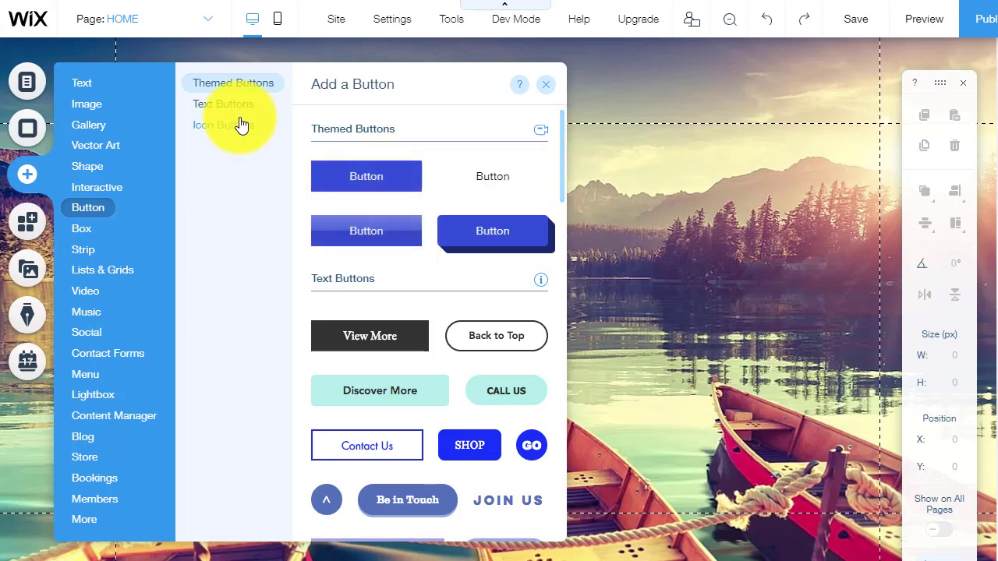
left_click(223, 103)
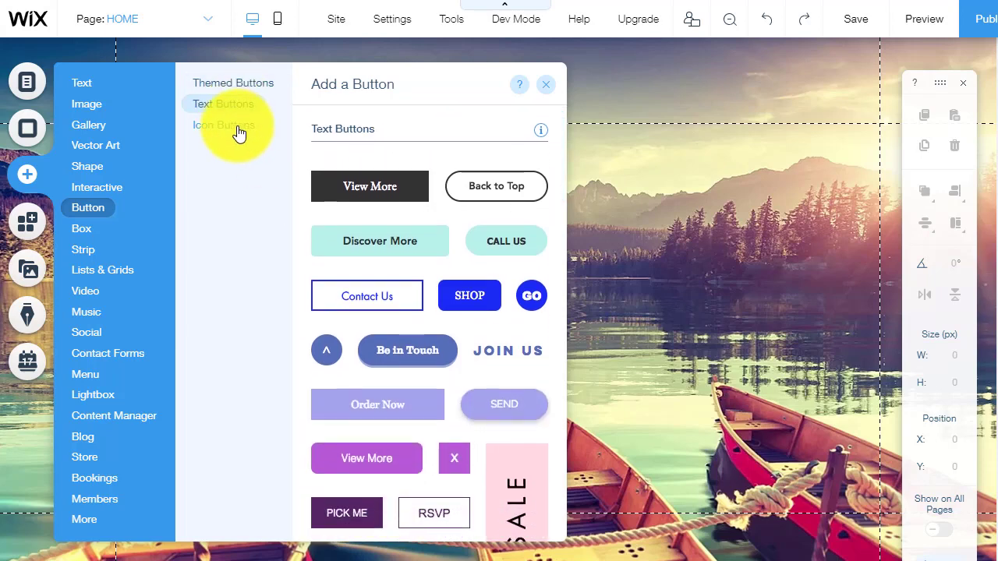
Step: Add the purple rounded View More text button to the home page
left_click(238, 127)
left_click(231, 109)
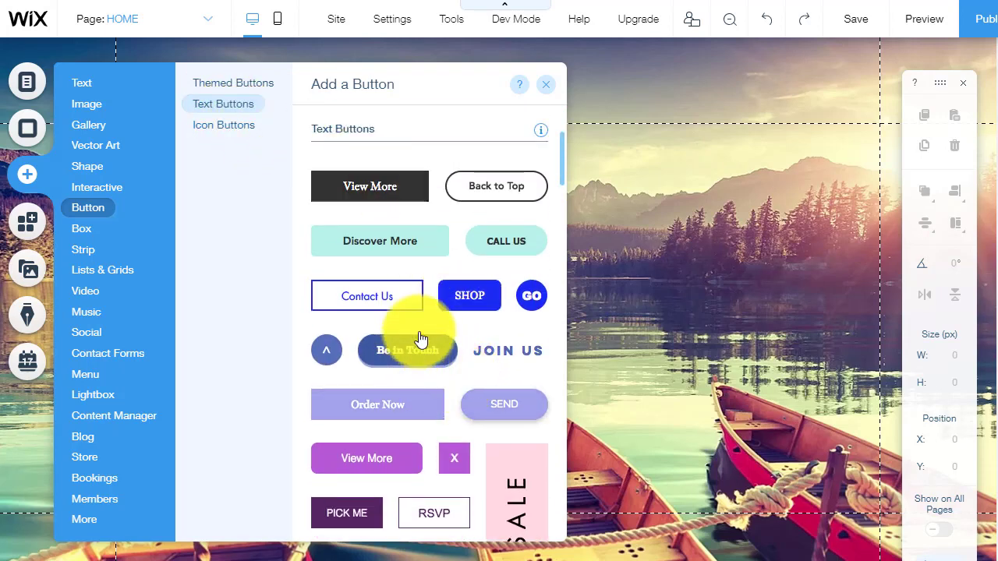
left_click(392, 465)
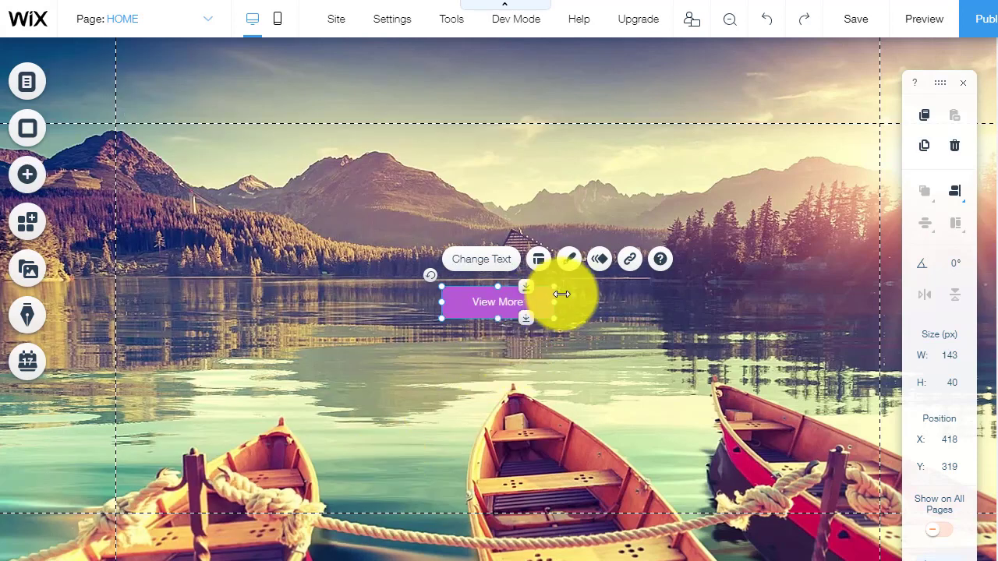
Step: Resize the button to 286 by 56 px at X 324, Y 530, and label it "Watch the free video"
left_click_drag(561, 294, 668, 318)
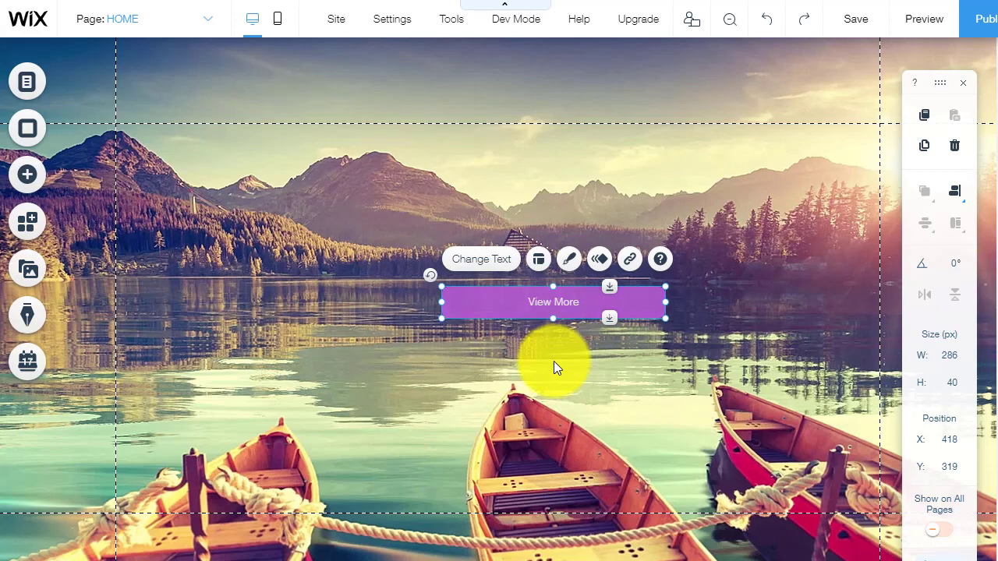
left_click_drag(552, 318, 541, 479)
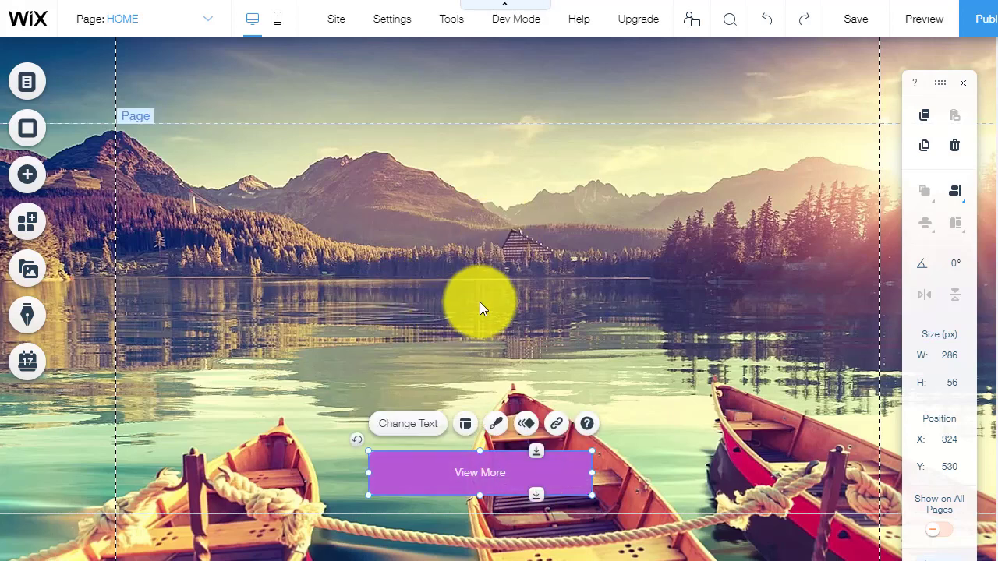
double_click(512, 470)
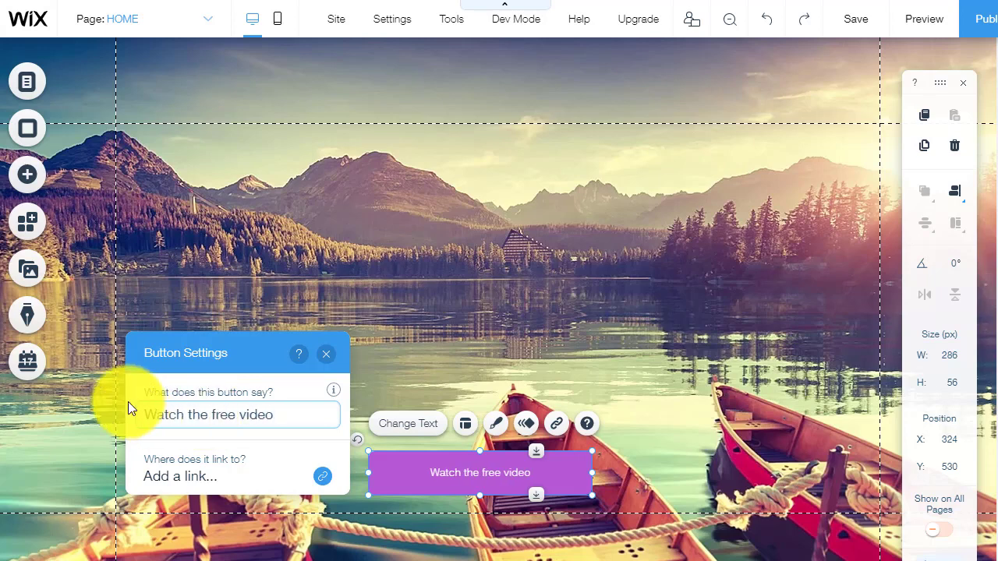
left_click(196, 477)
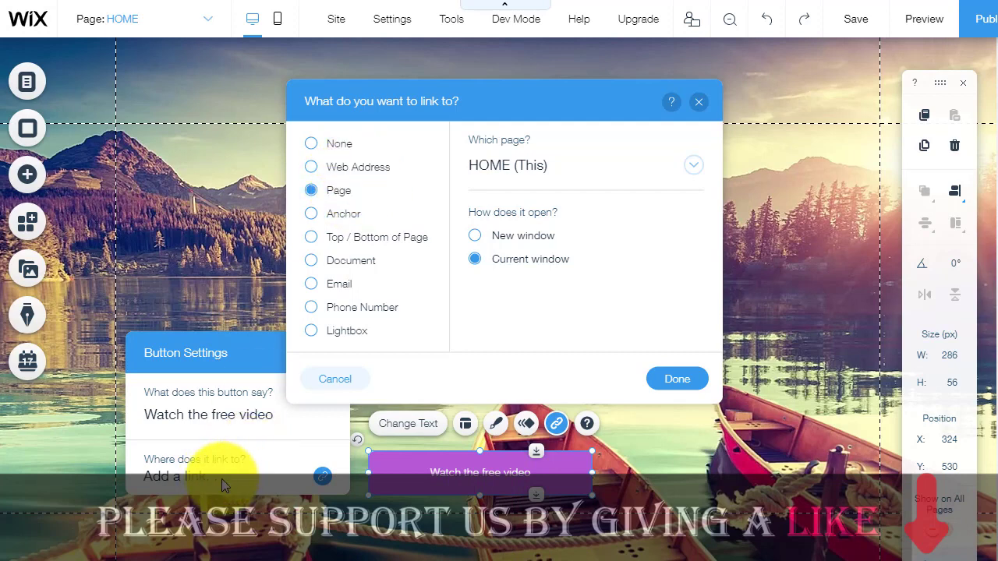
left_click(357, 166)
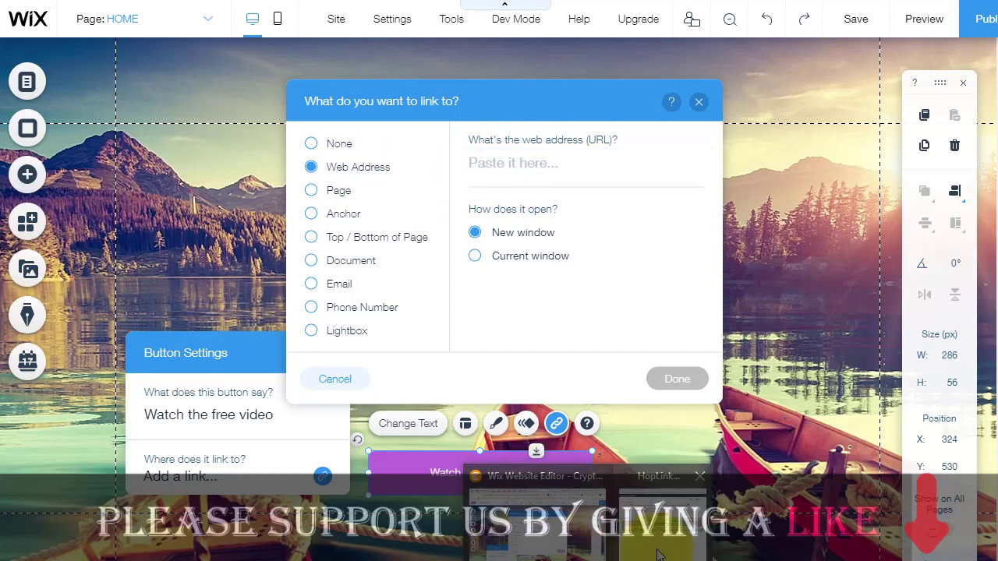
left_click(658, 553)
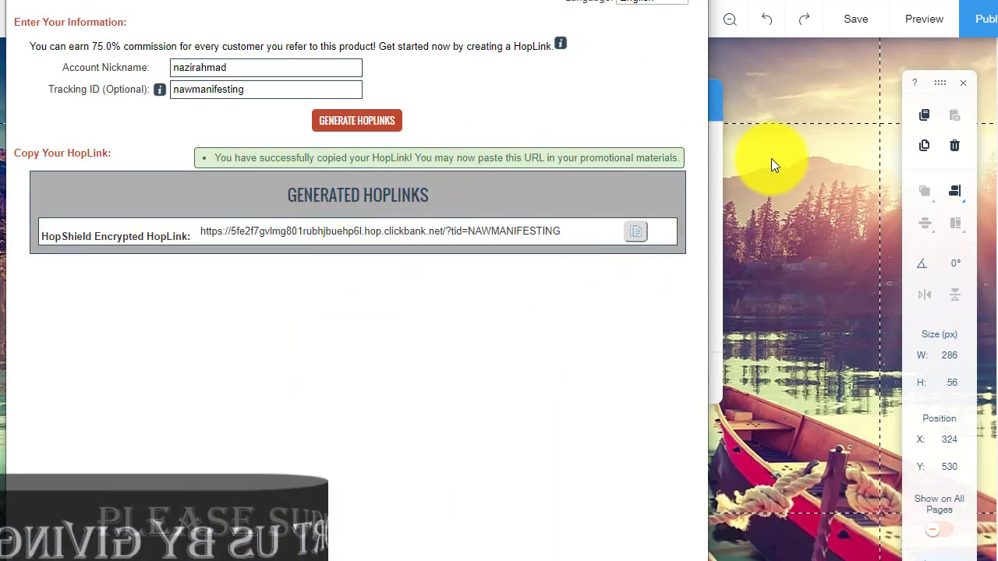
left_click(777, 143)
left_click(658, 413)
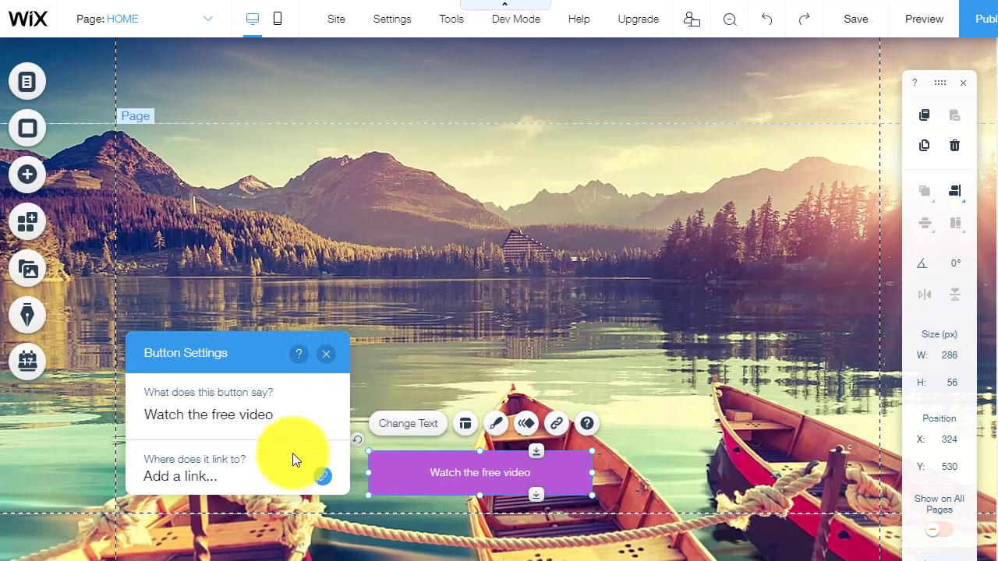
Step: Link the button to a web address using the copied ClickBank HopLink, opening in a new window
left_click(192, 486)
left_click(353, 170)
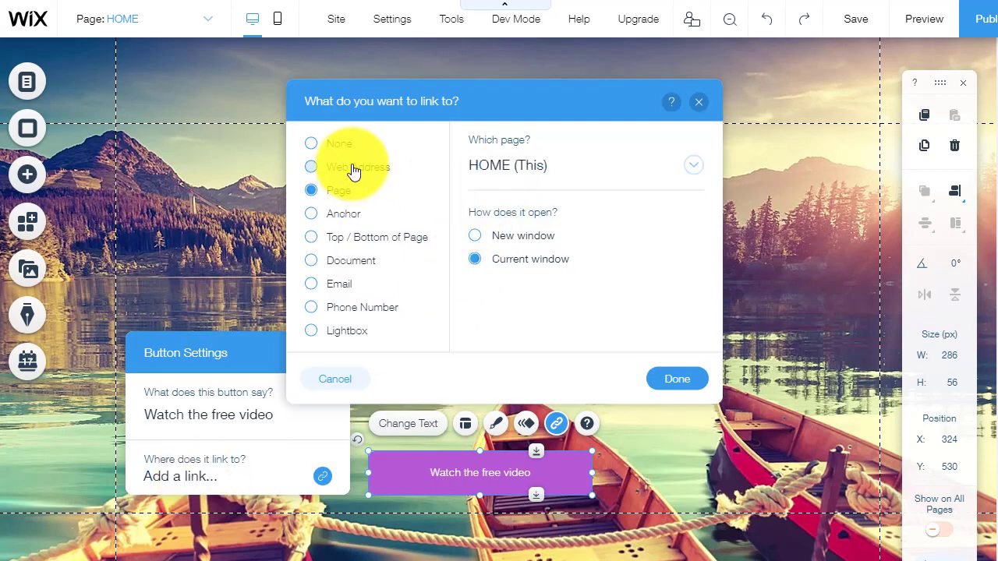
key("ctrl+v")
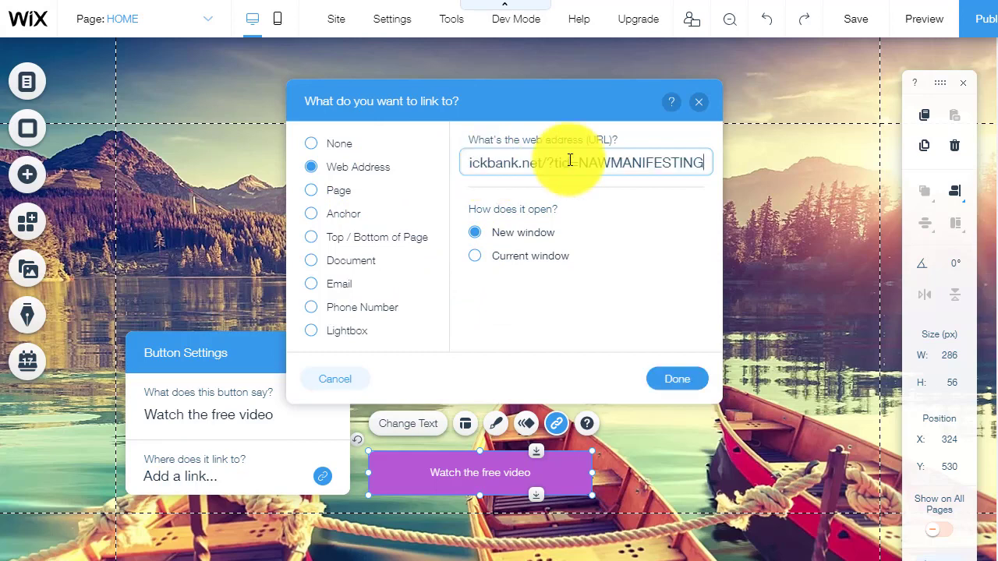
left_click(696, 387)
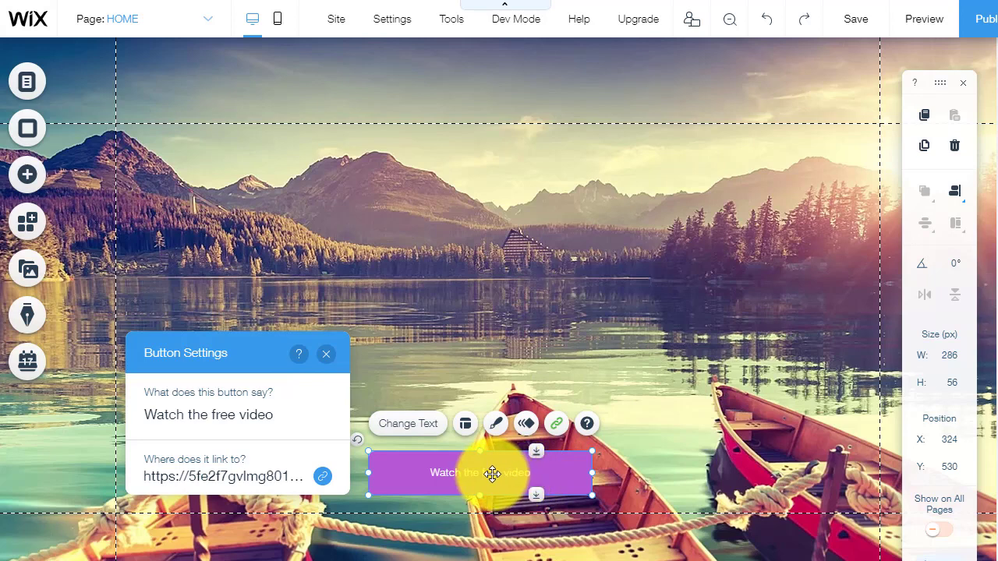
Step: Restyle the button with the pink Say Hello design and check its web address link
left_click(467, 426)
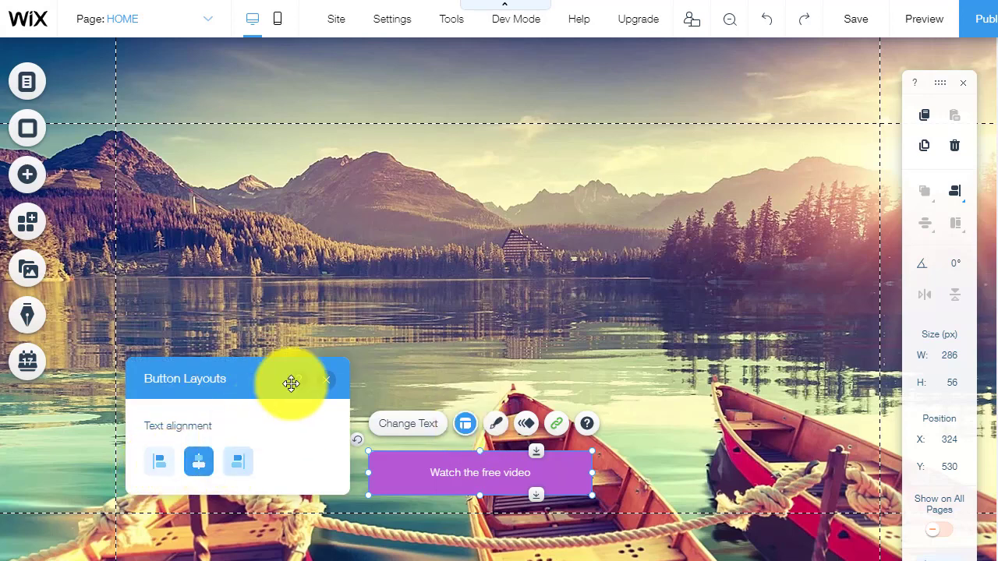
left_click(327, 381)
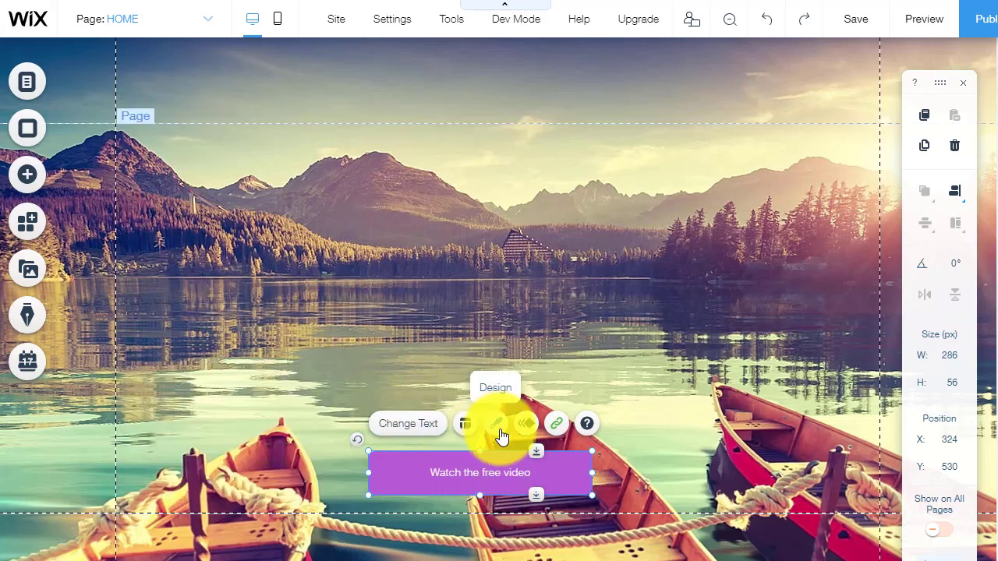
left_click(499, 431)
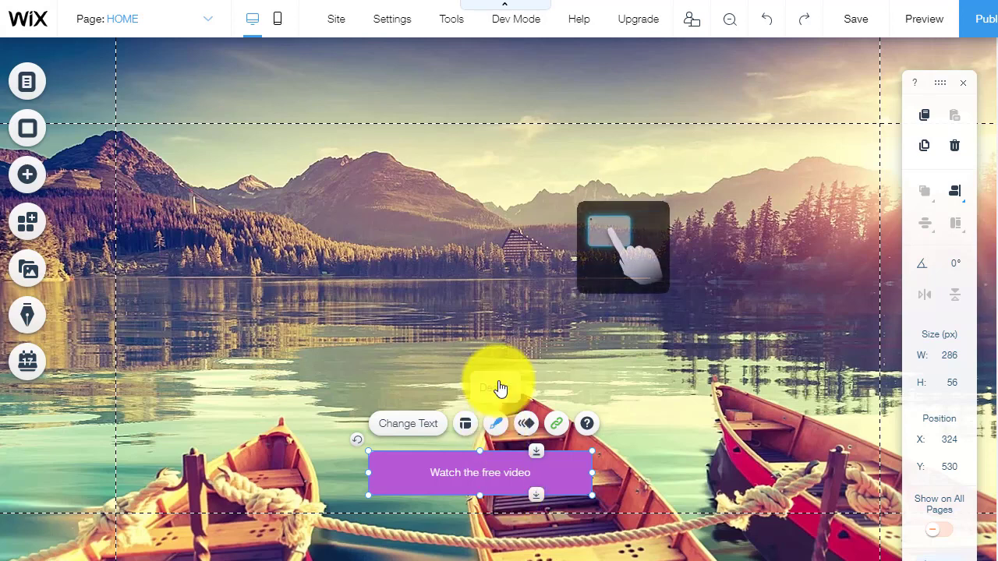
left_click(496, 423)
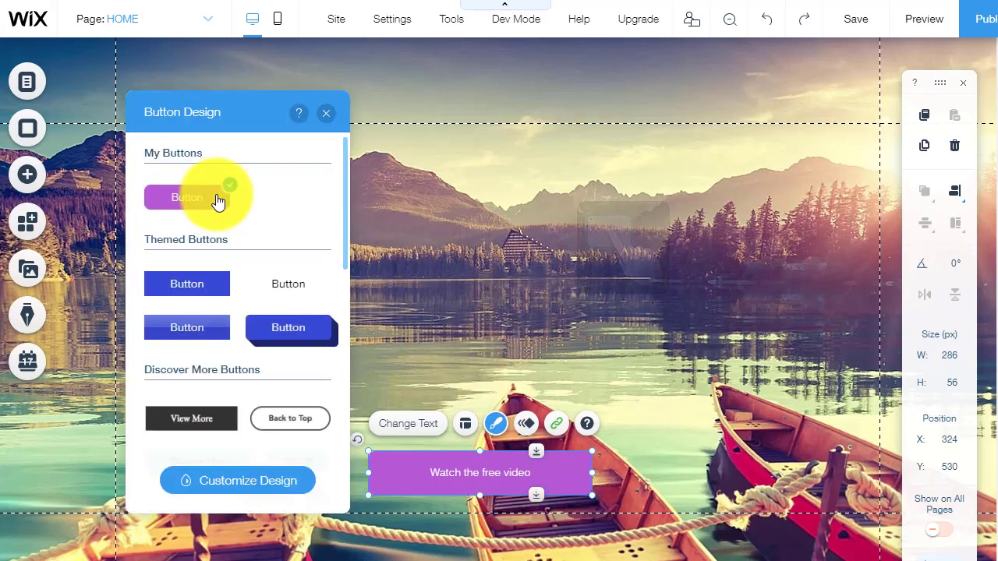
left_click(294, 322)
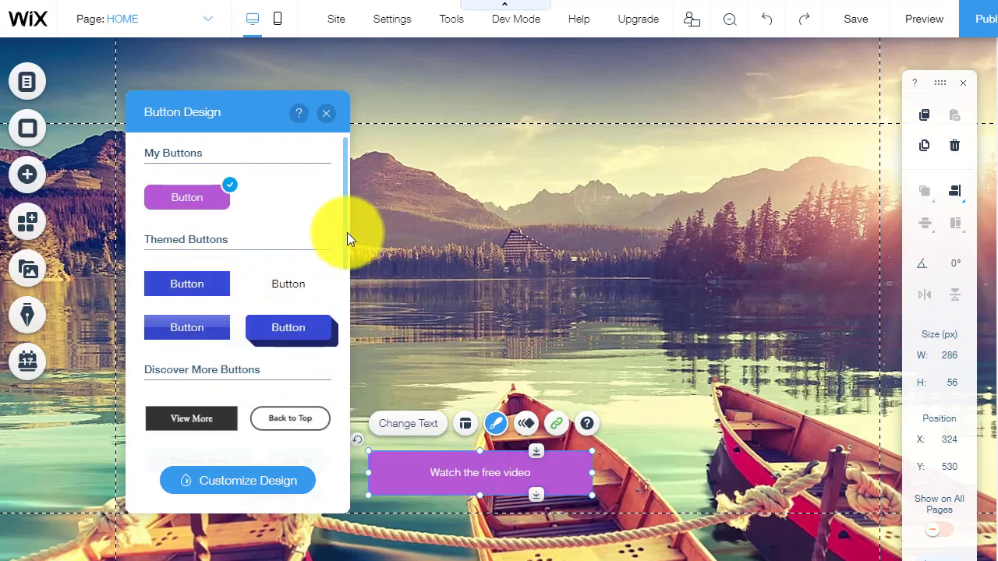
scroll(344, 231, "down", 3)
scroll(347, 301, "down", 5)
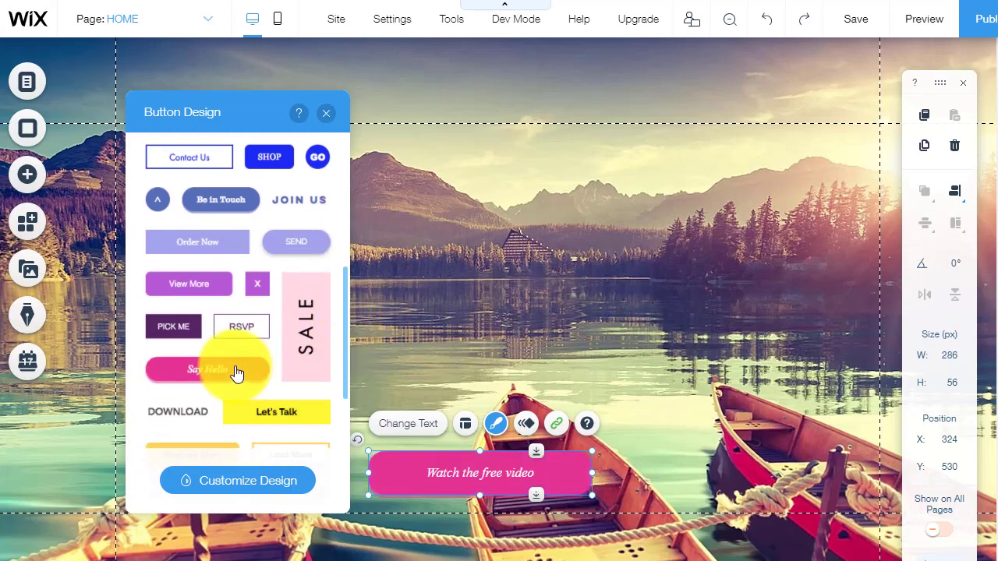
left_click(237, 372)
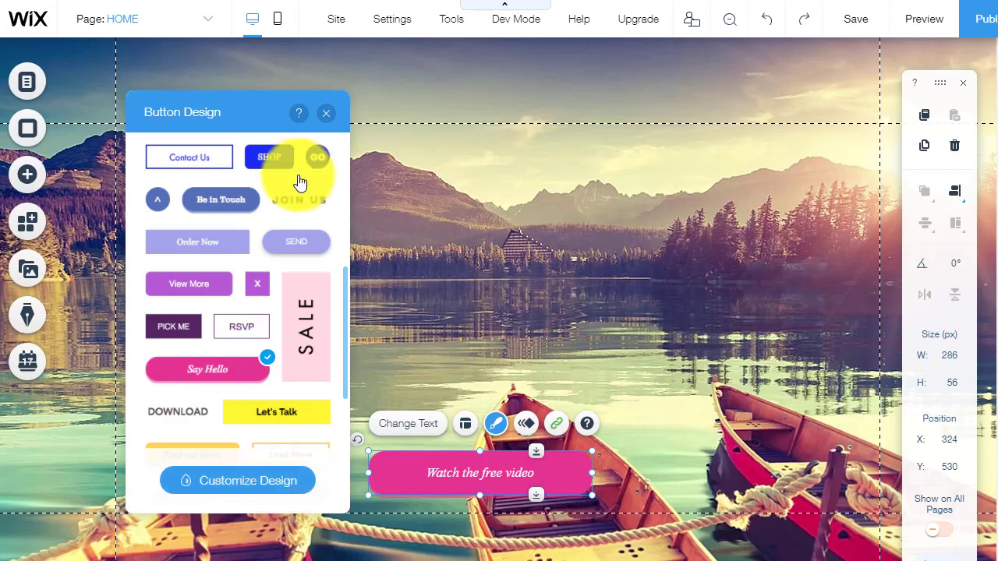
left_click(326, 116)
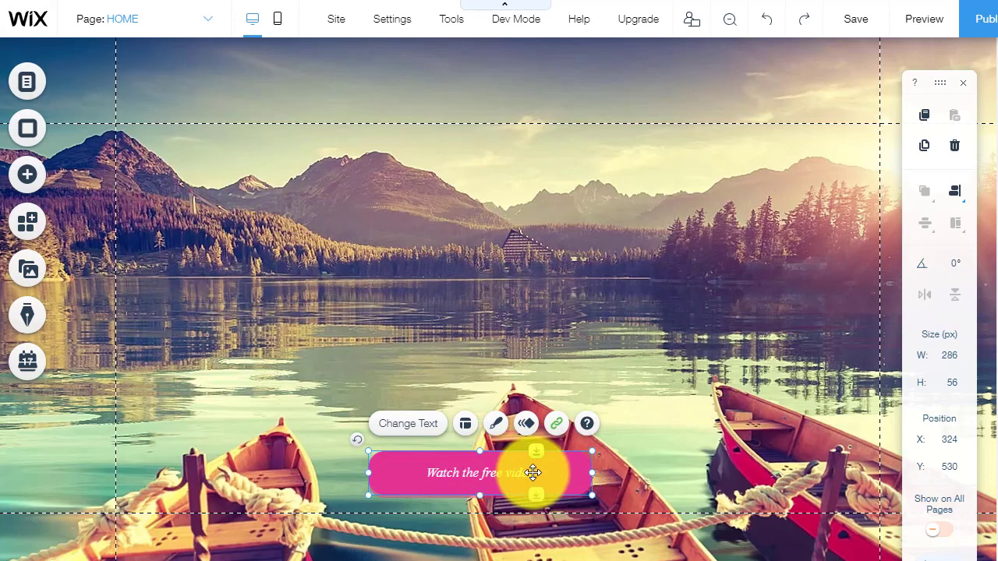
left_click(557, 424)
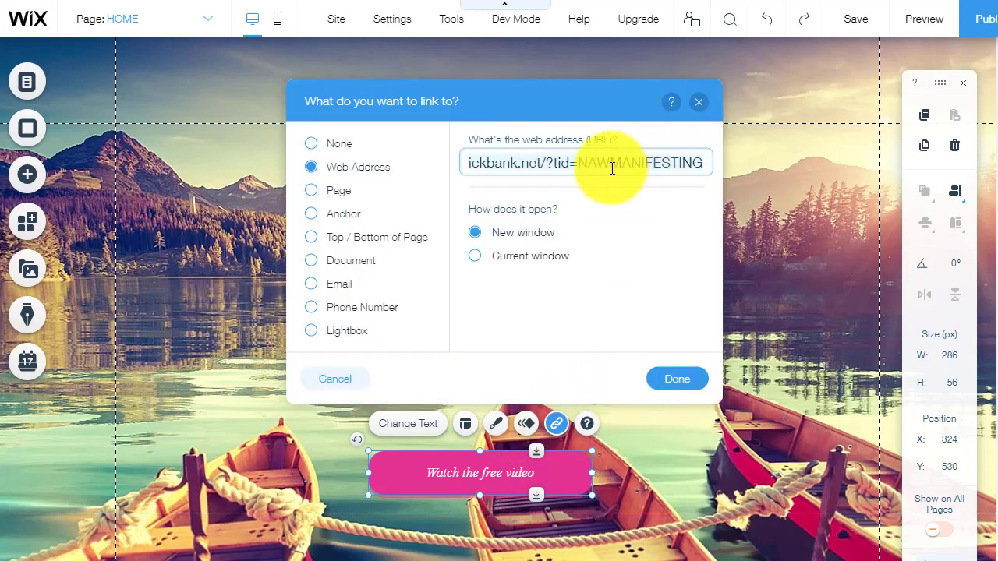
left_click(671, 381)
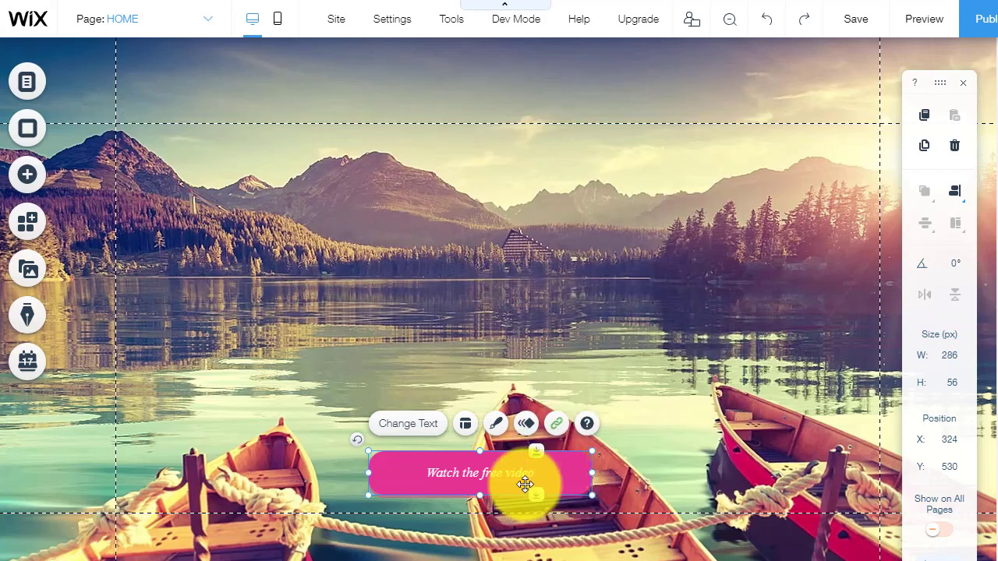
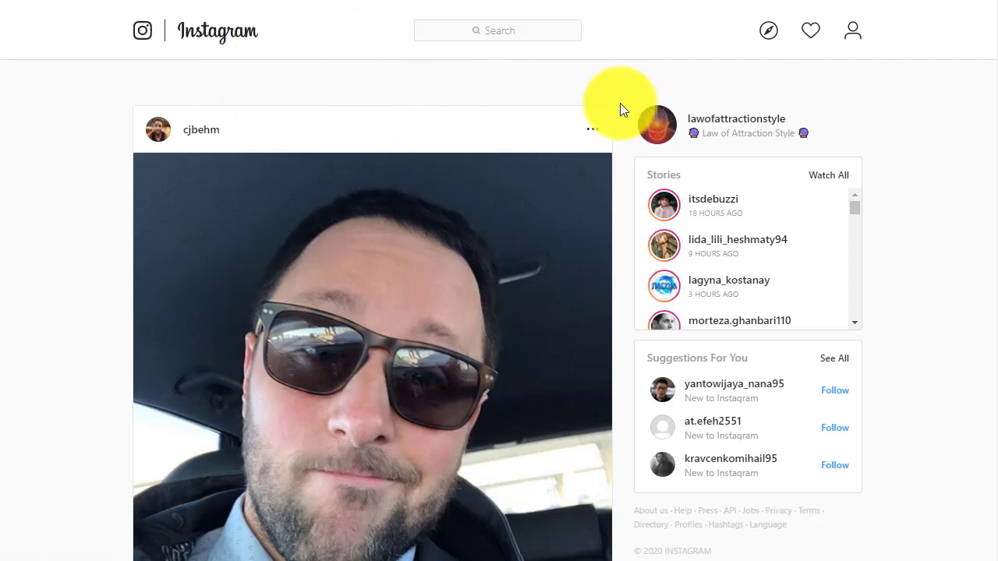
Step: Open the Law of Attraction Style profile on Instagram for editing and select the short link name in its Website field
left_click(760, 125)
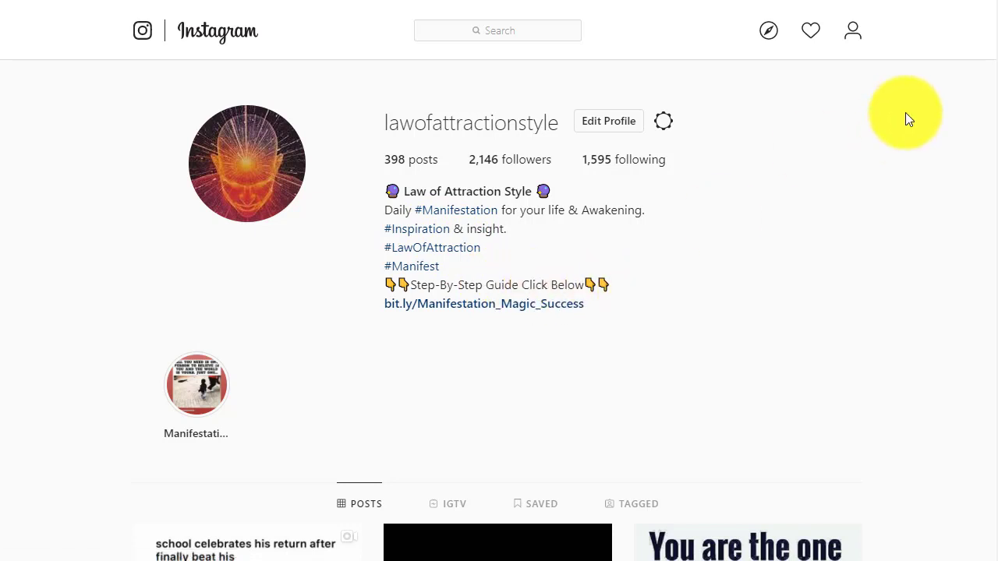
scroll(983, 97, "down", 2)
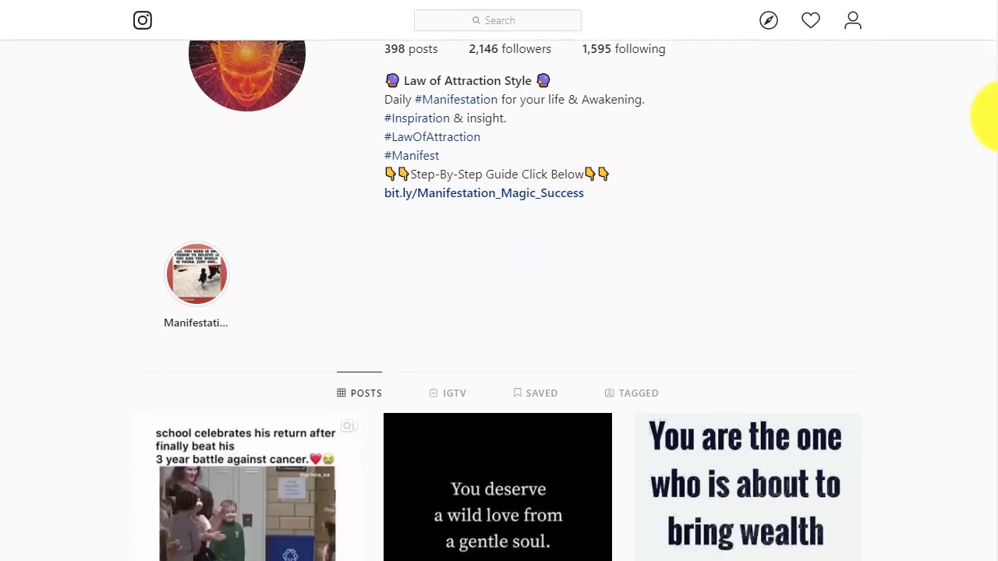
scroll(985, 113, "up", 1)
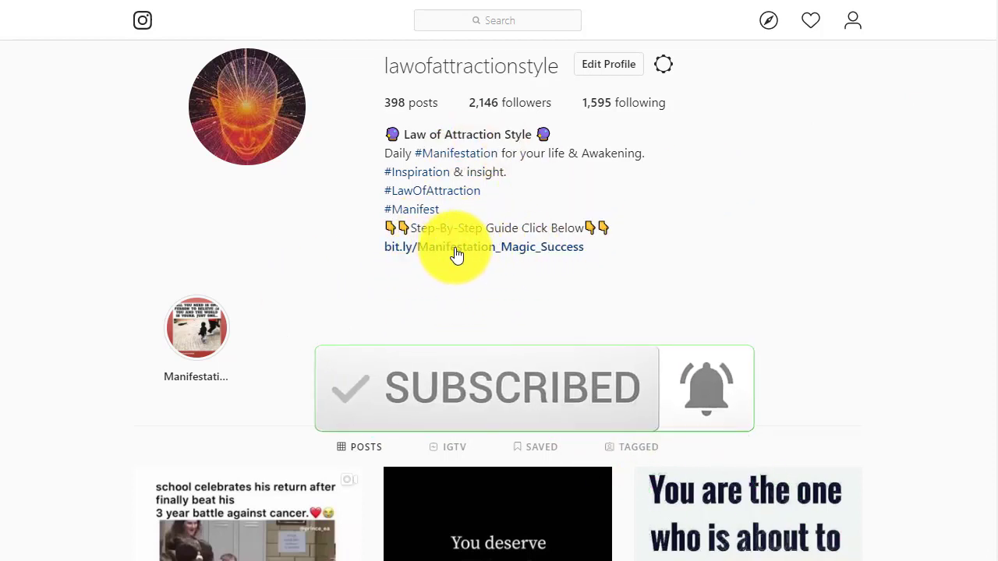
left_click(614, 70)
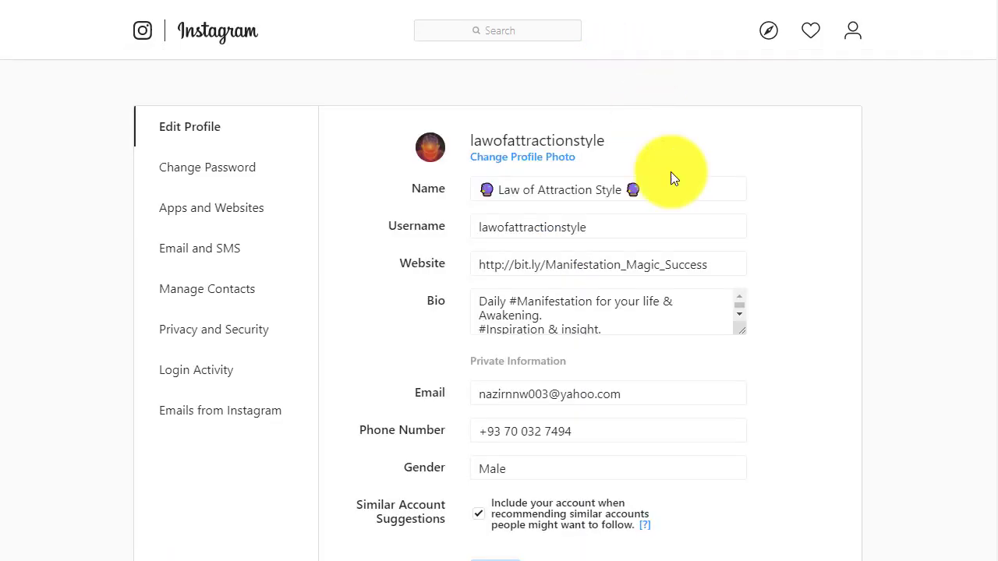
double_click(575, 267)
double_click(570, 265)
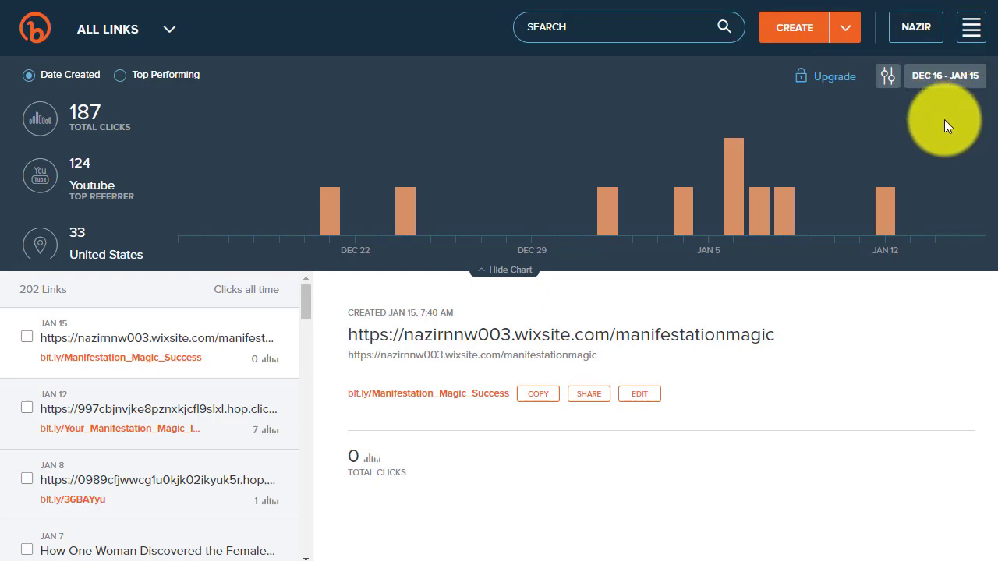
Step: Look at Bitly's short-link creation and bring up the HopLink for 15 Minute Manifestation in the ClickBank marketplace
left_click(811, 35)
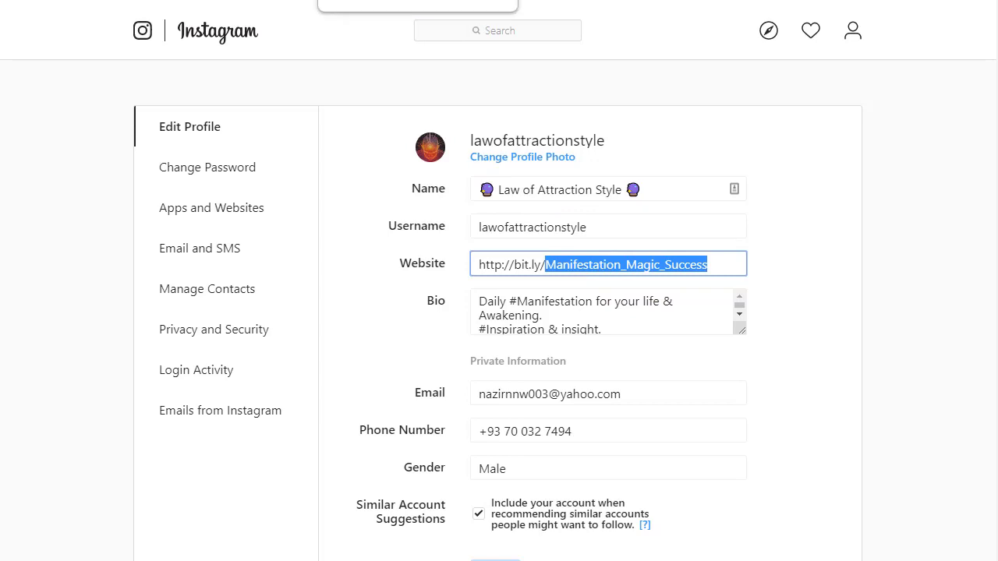
left_click(479, 2)
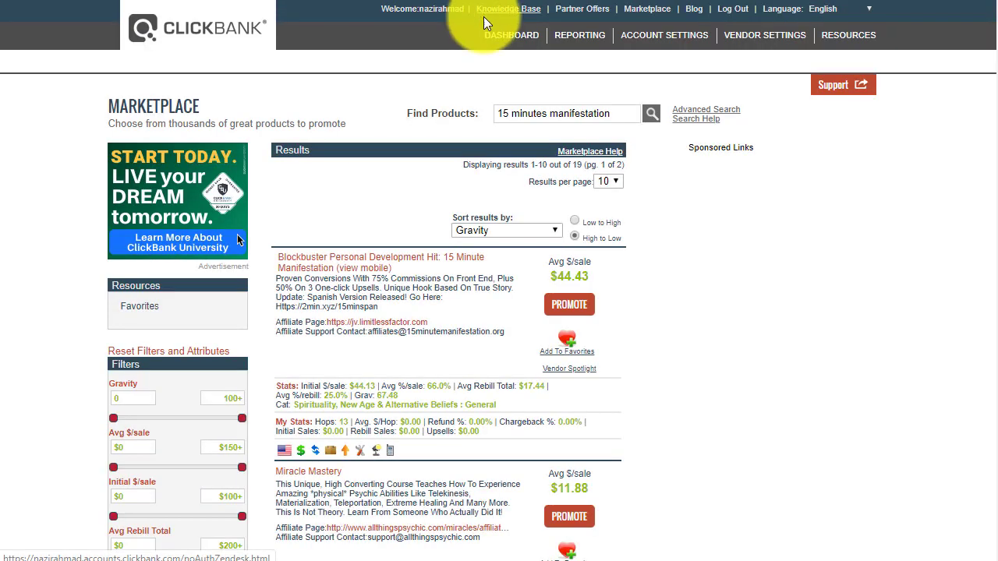
left_click(569, 305)
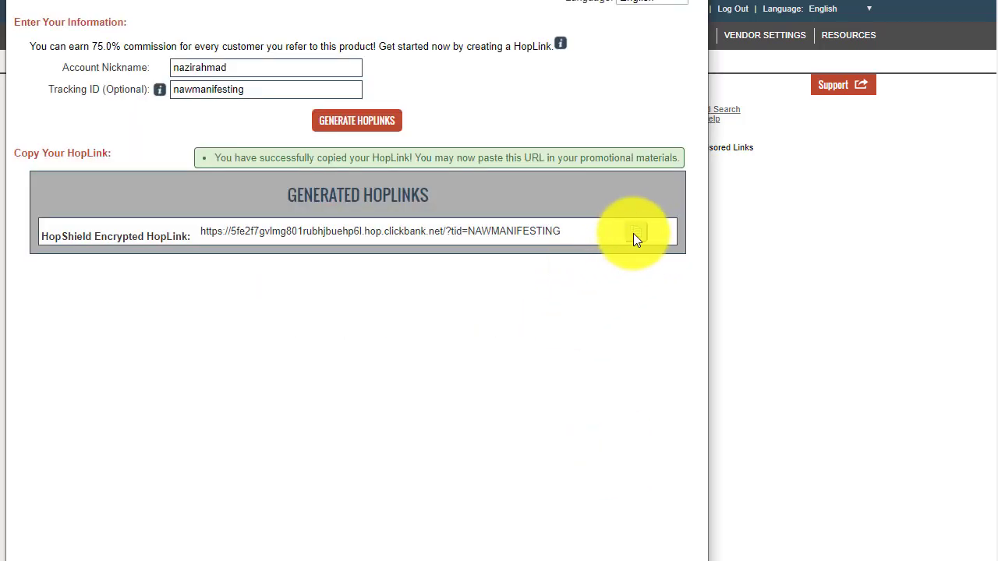
left_click(726, 238)
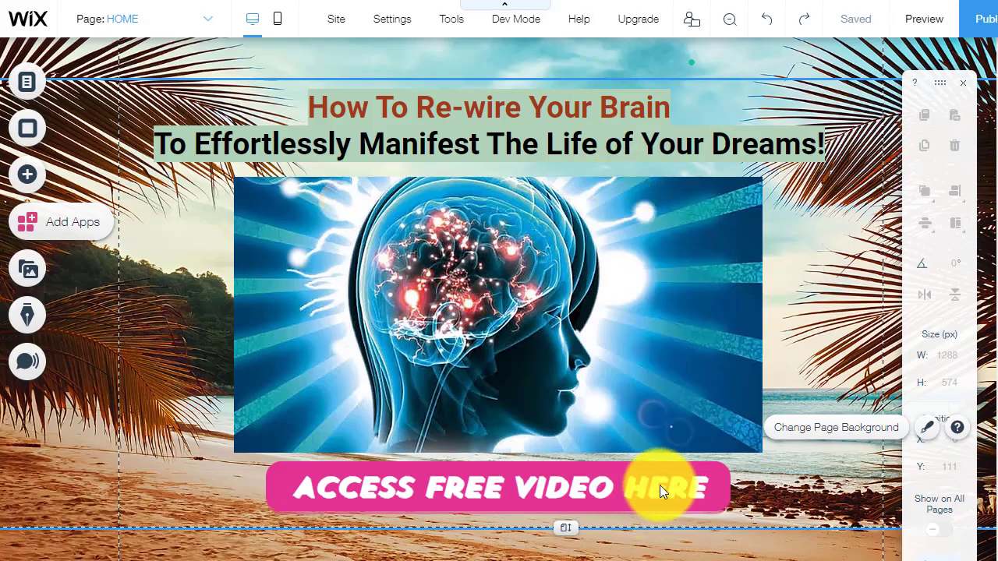
Step: Switch to the finished Wix site and check the link target of the "Access Free Video Here" button
left_click(658, 493)
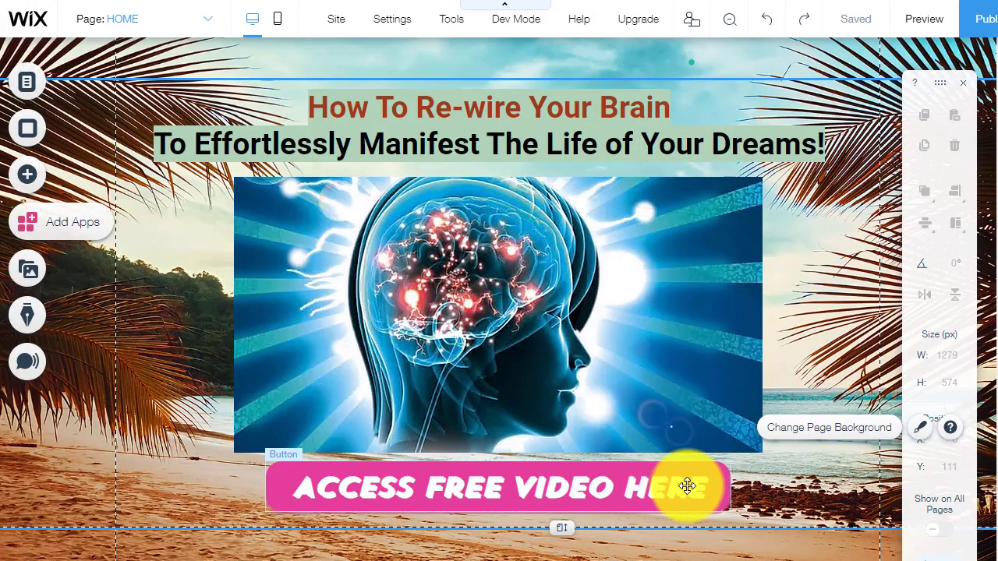
left_click(694, 485)
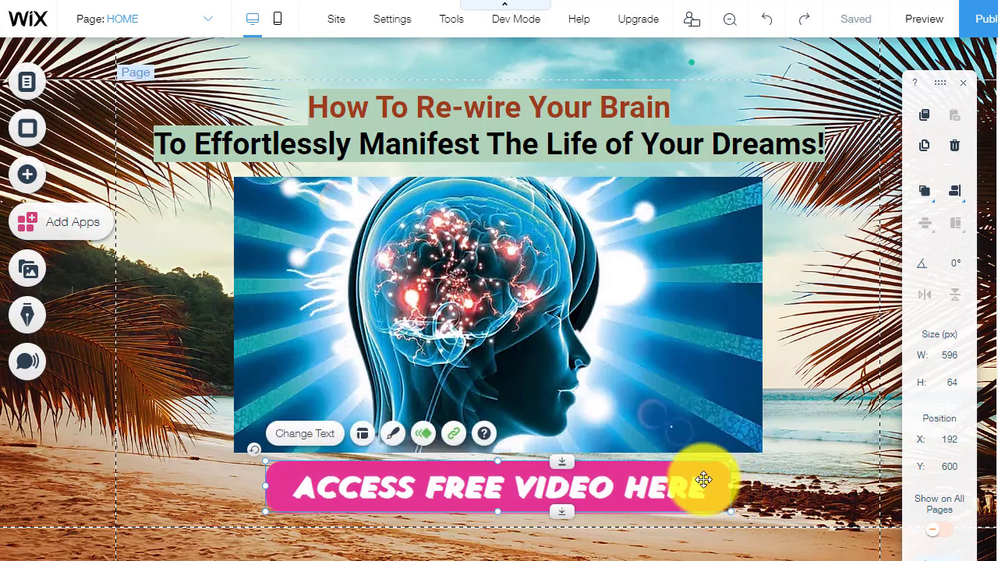
left_click(452, 434)
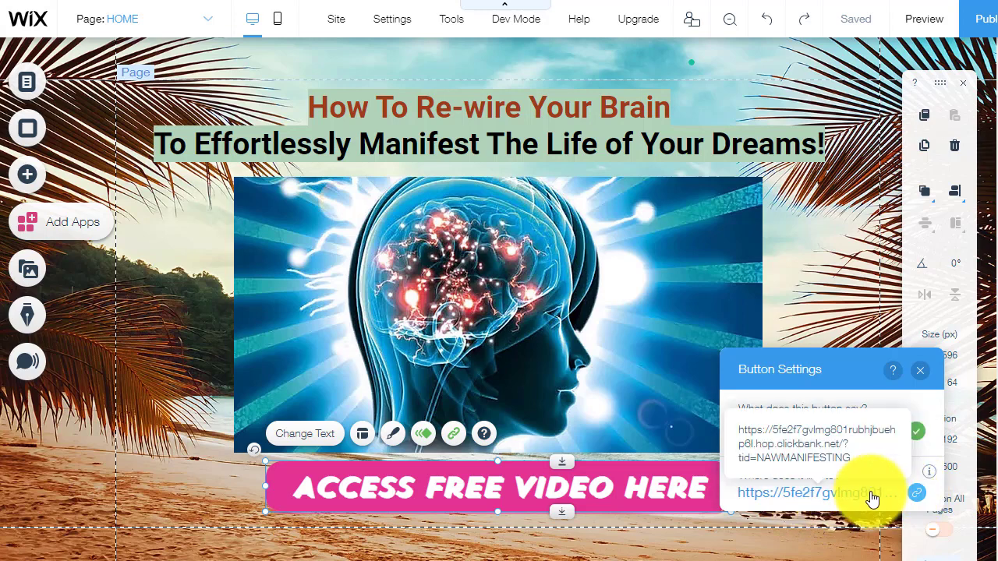
Step: Review the web address and opening option of the "Access Free Video Here" button, and switch to Bitly's long URL field for creating a link
left_click(916, 493)
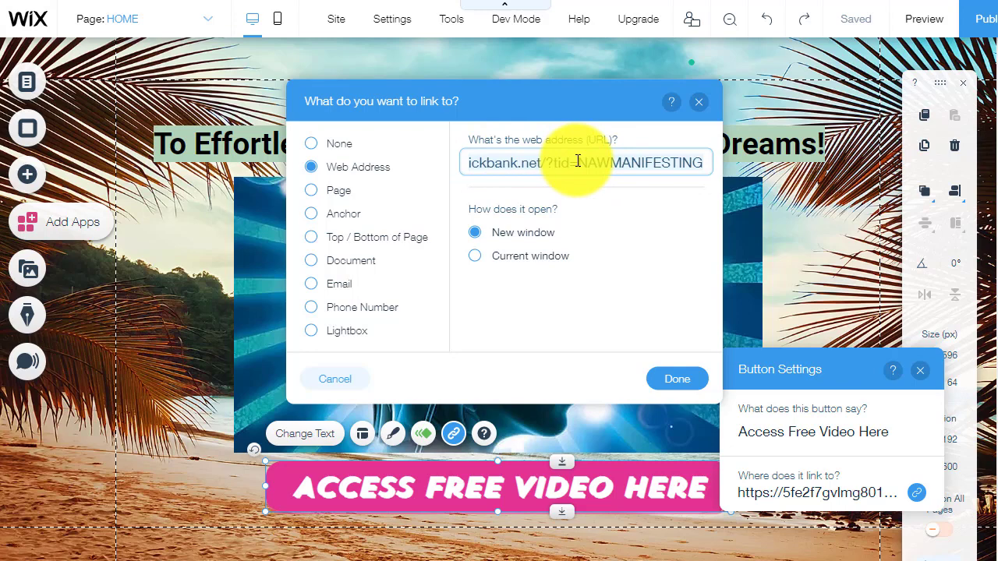
left_click(696, 388)
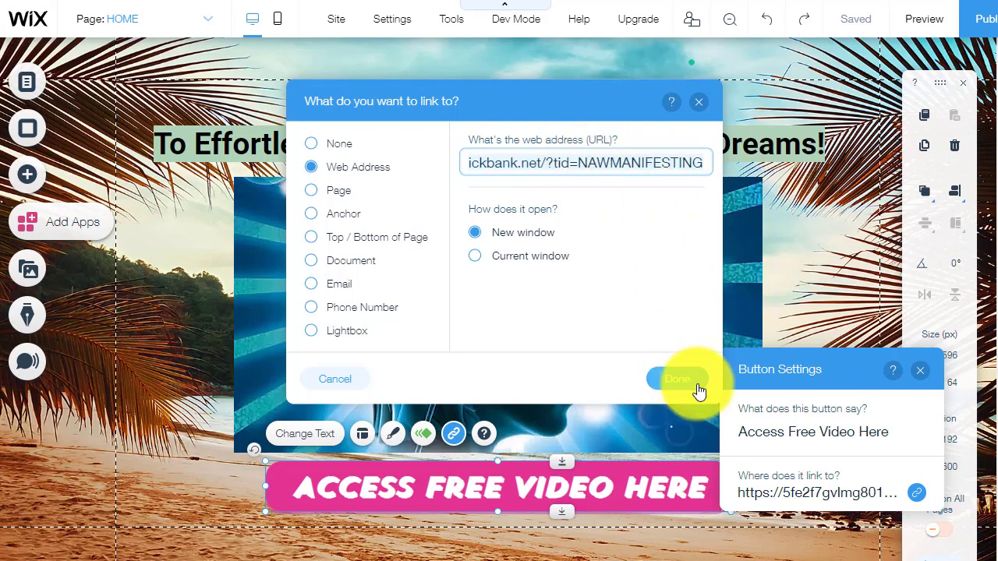
left_click(698, 104)
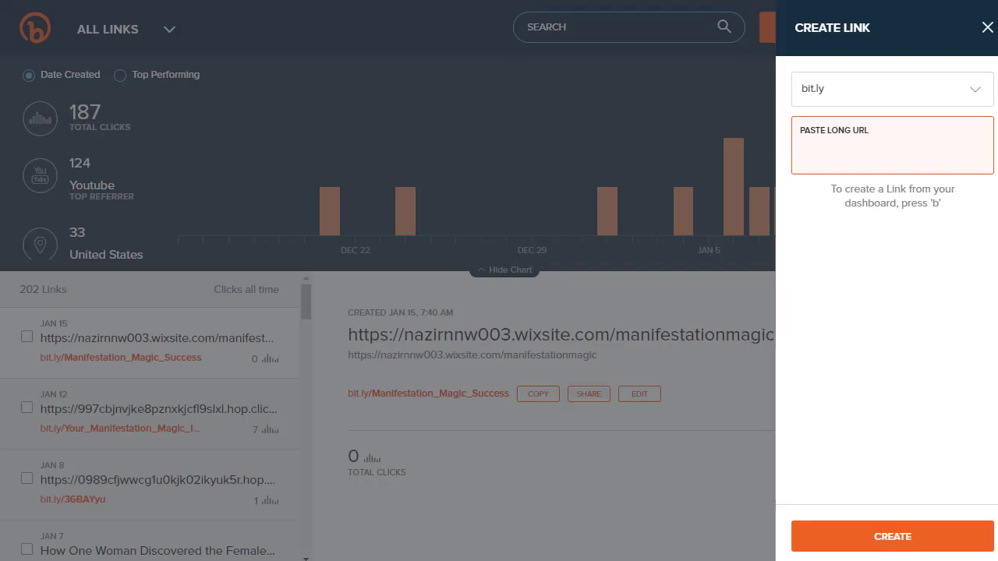
left_click(843, 176)
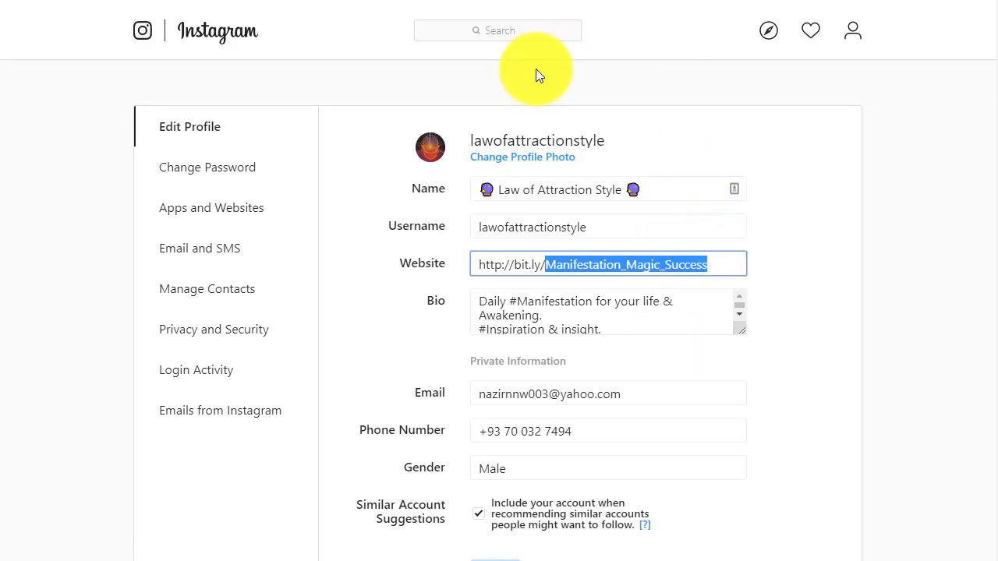
Step: Switch to Instagram and view the Law of Attraction Style profile's bio link and its grid of posts
left_click(211, 31)
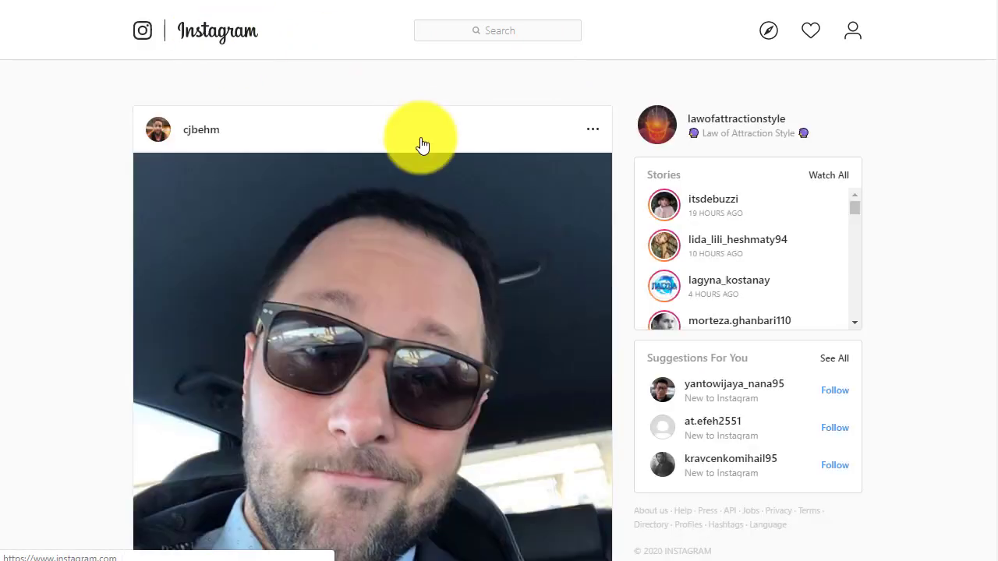
left_click(734, 125)
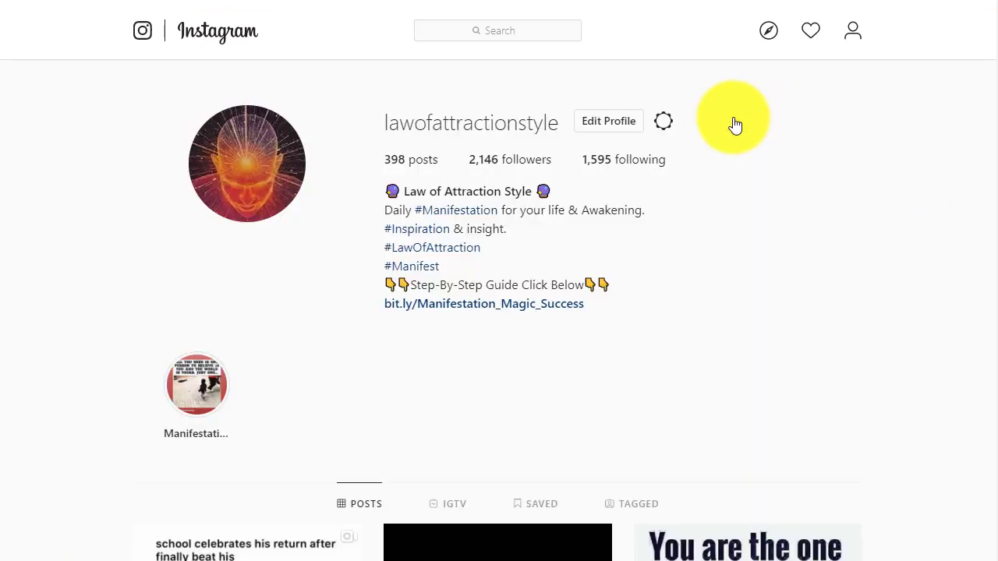
scroll(988, 109, "down", 2)
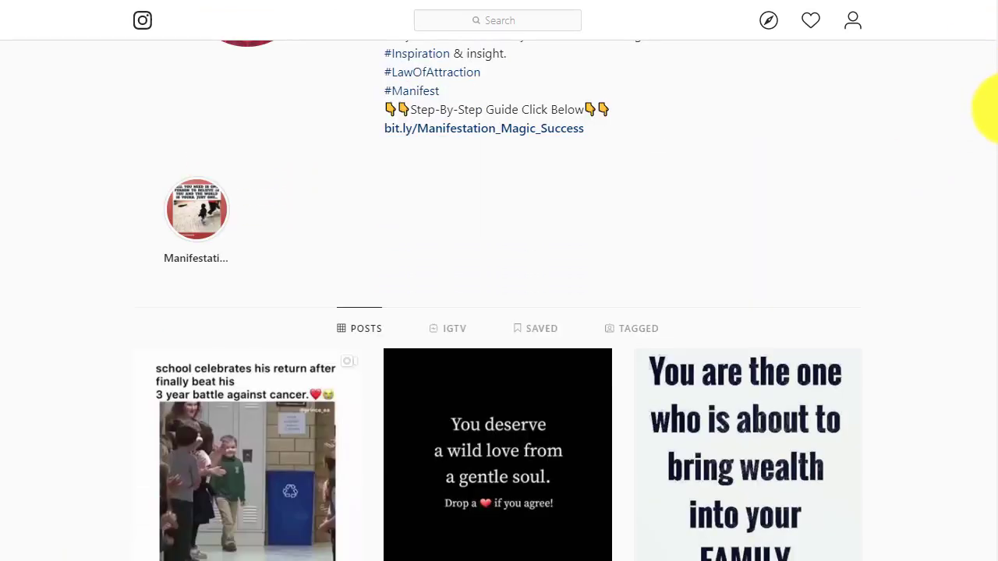
scroll(984, 117, "down", 1)
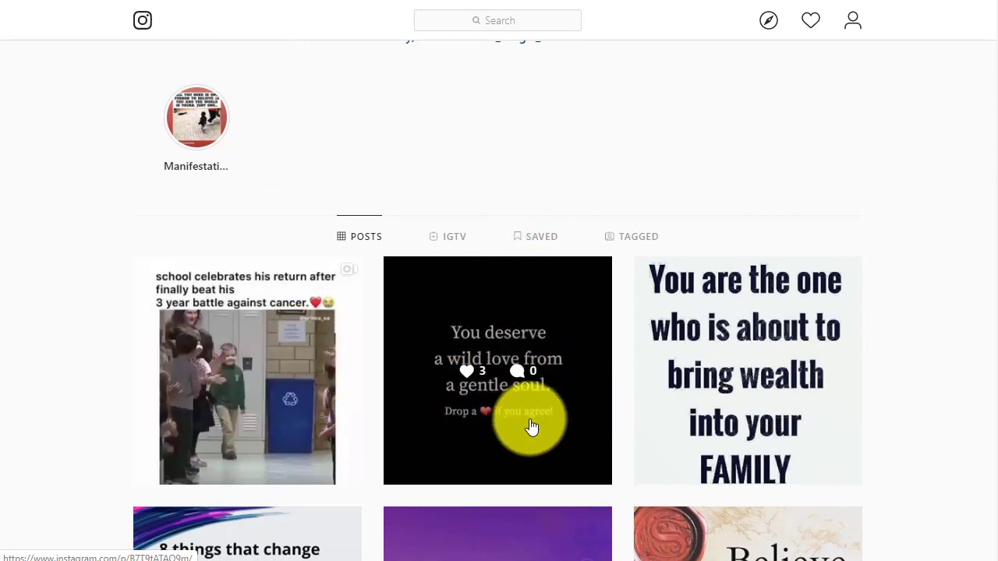
Step: Read the caption and hashtags of the "You deserve a wild love from a gentle soul" post, and close it
left_click(494, 308)
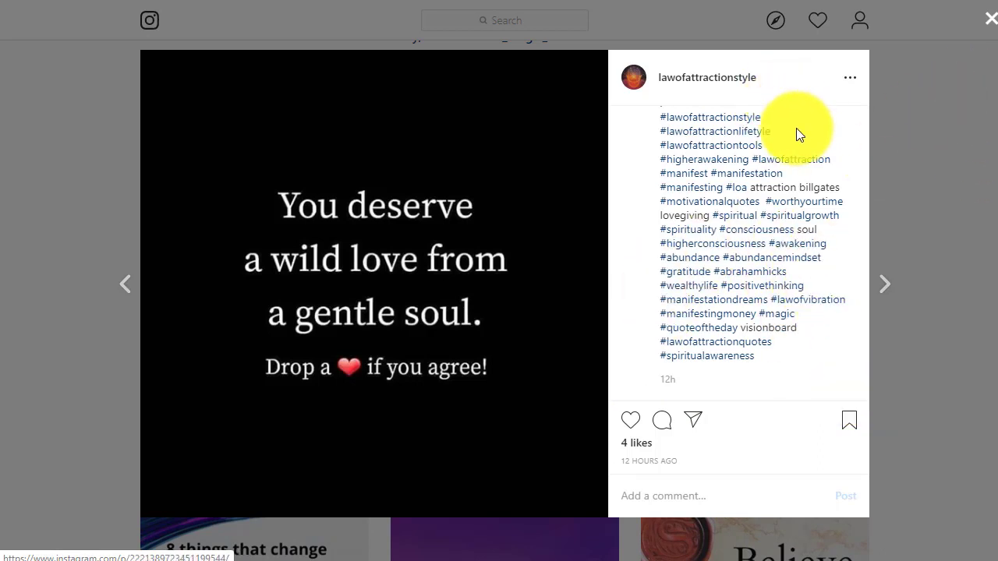
scroll(790, 123, "up", 5)
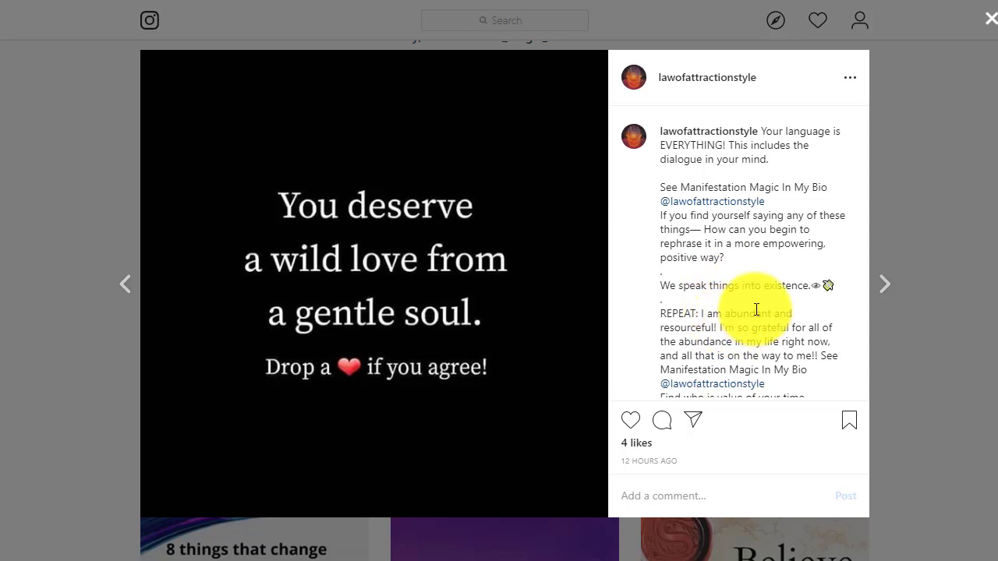
scroll(756, 309, "down", 5)
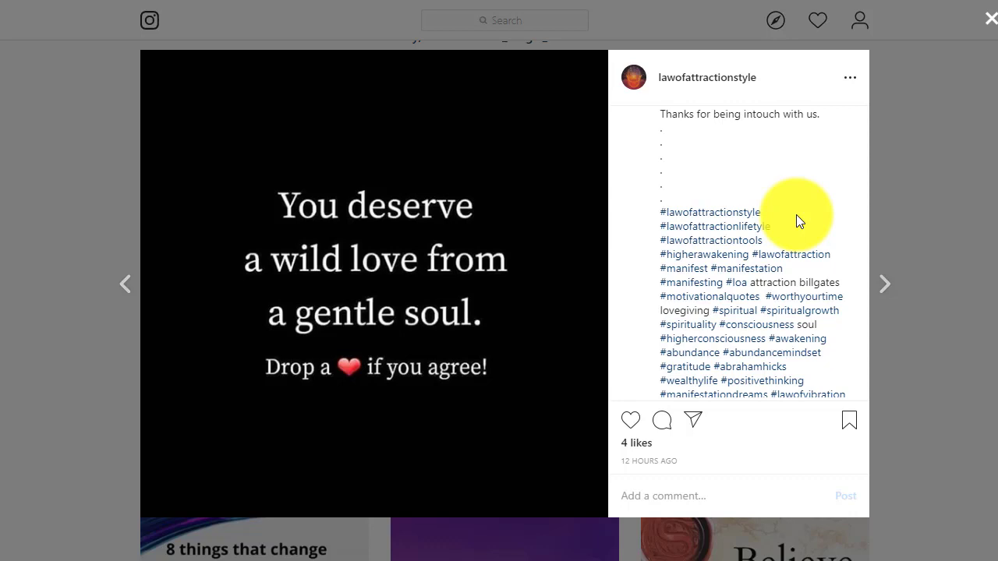
left_click(989, 19)
Step: Open the "Someone will always be prettier" post and examine its caption, bio mentions, hashtags and comments
scroll(987, 129, "down", 5)
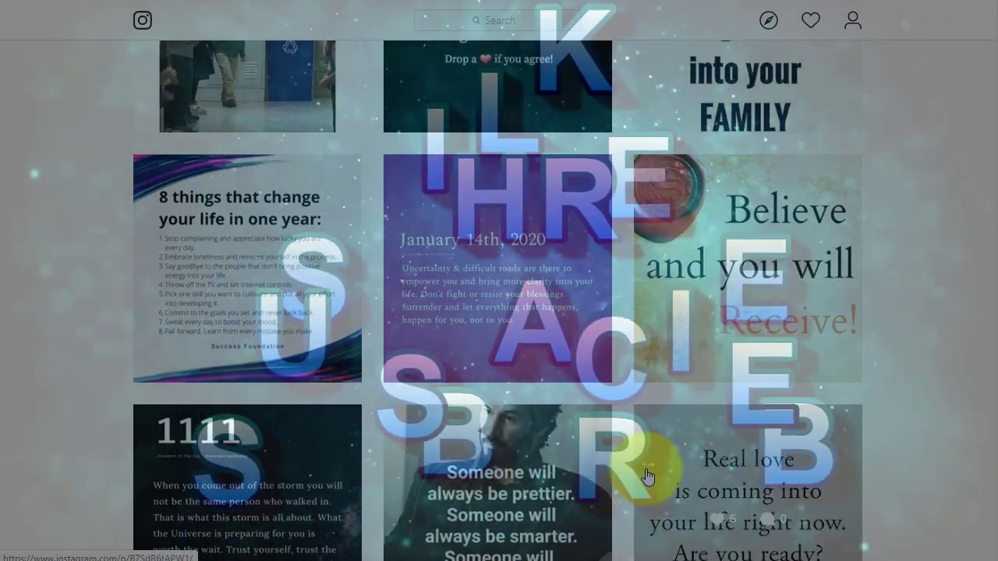
left_click(540, 452)
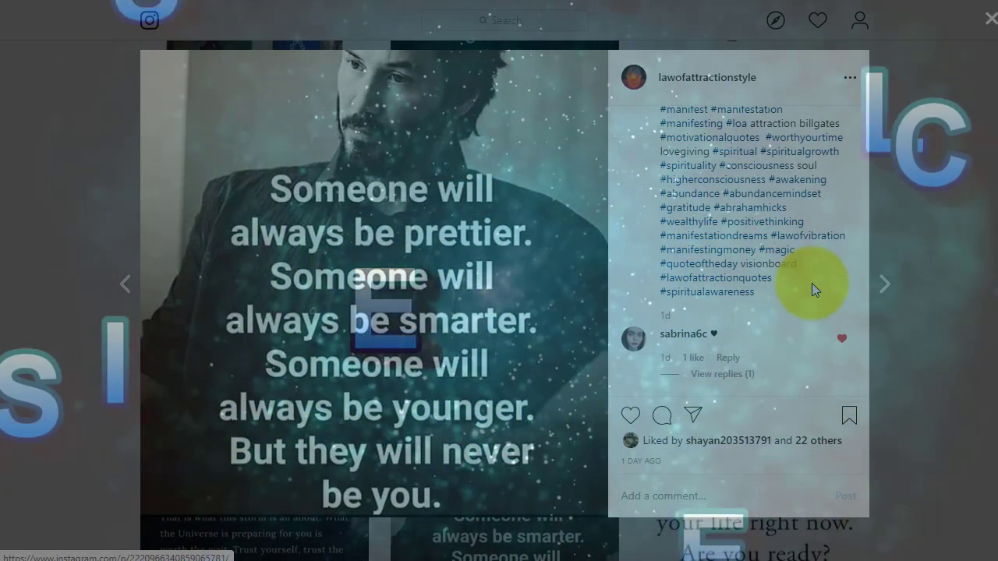
scroll(847, 266, "up", 5)
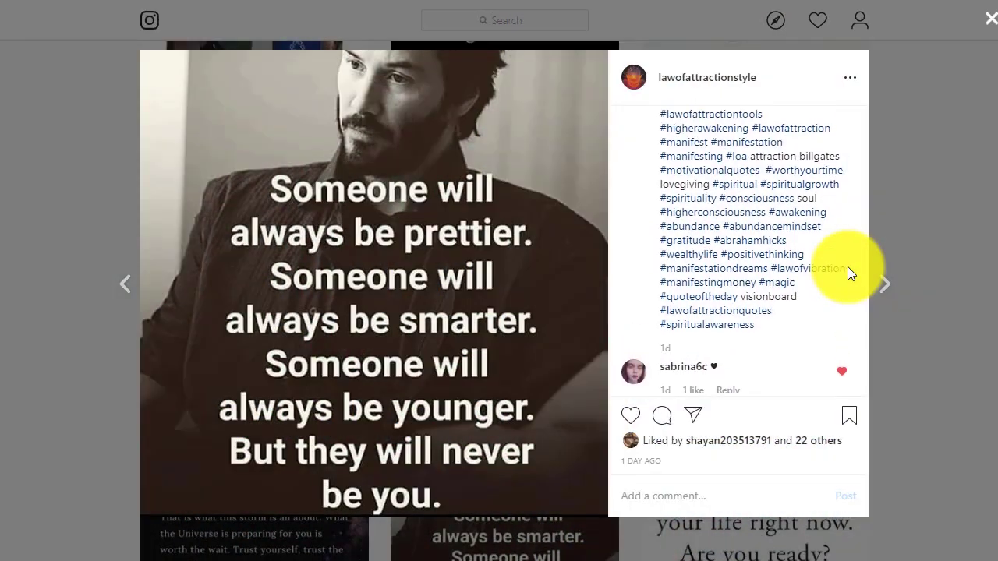
scroll(848, 267, "up", 2)
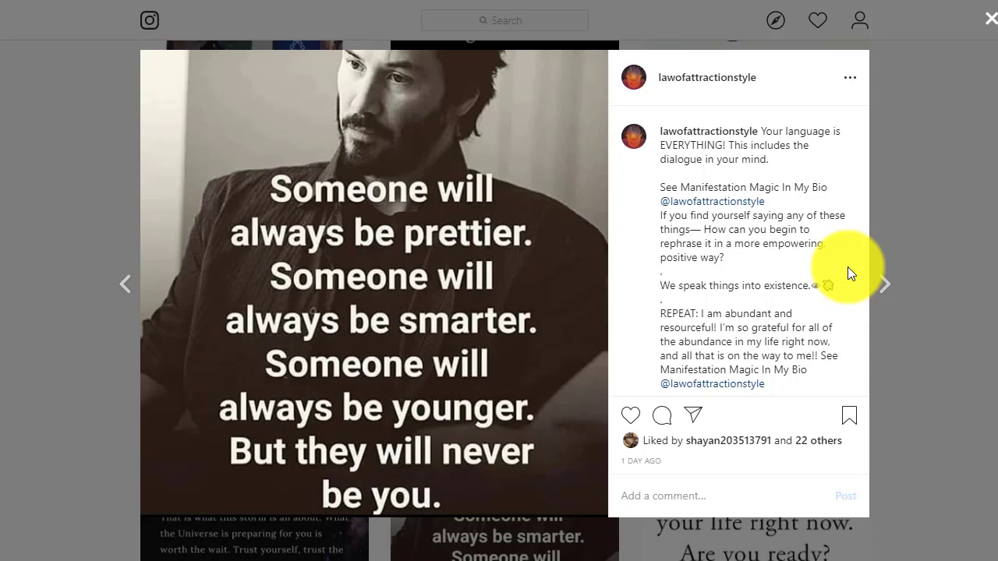
scroll(853, 266, "down", 2)
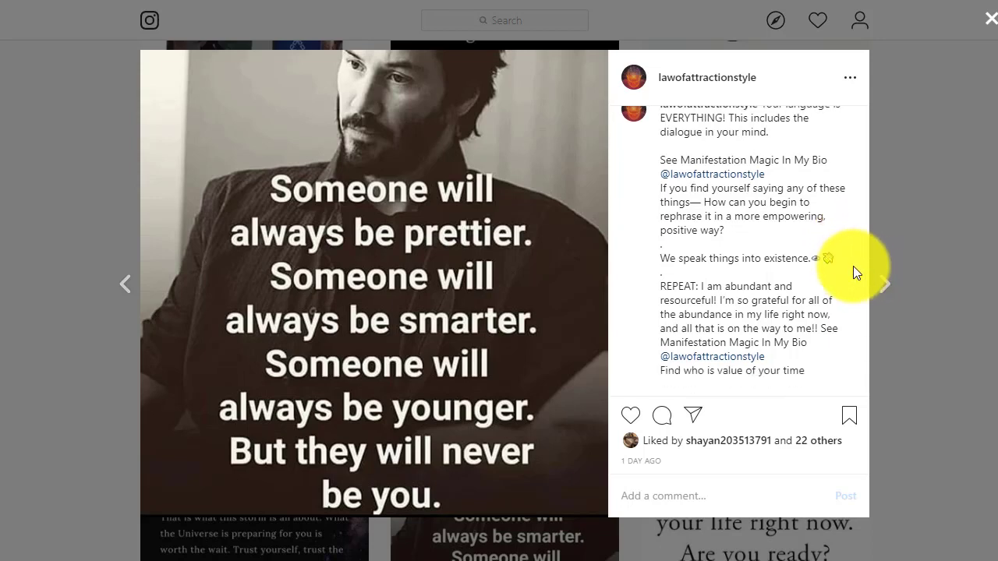
scroll(853, 266, "down", 5)
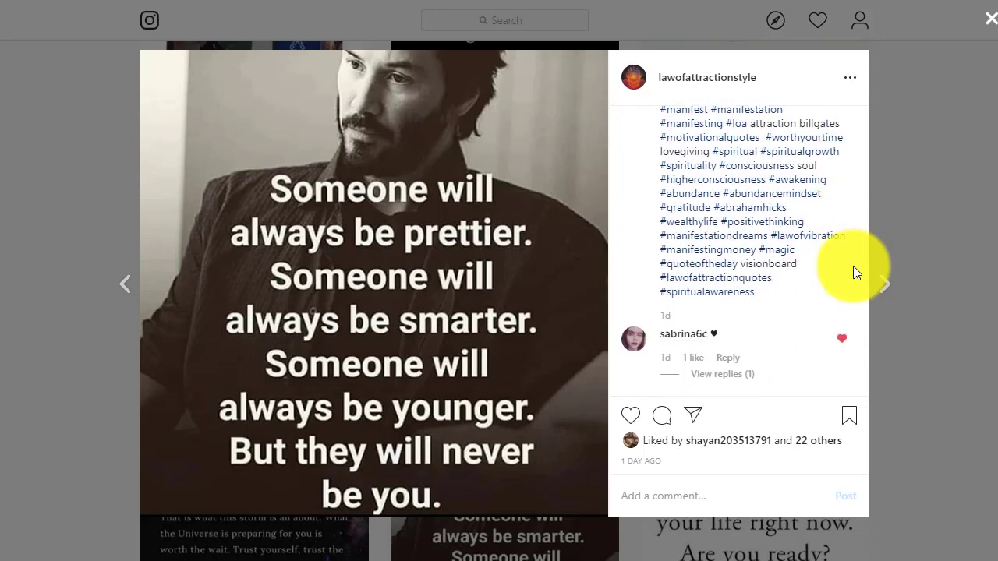